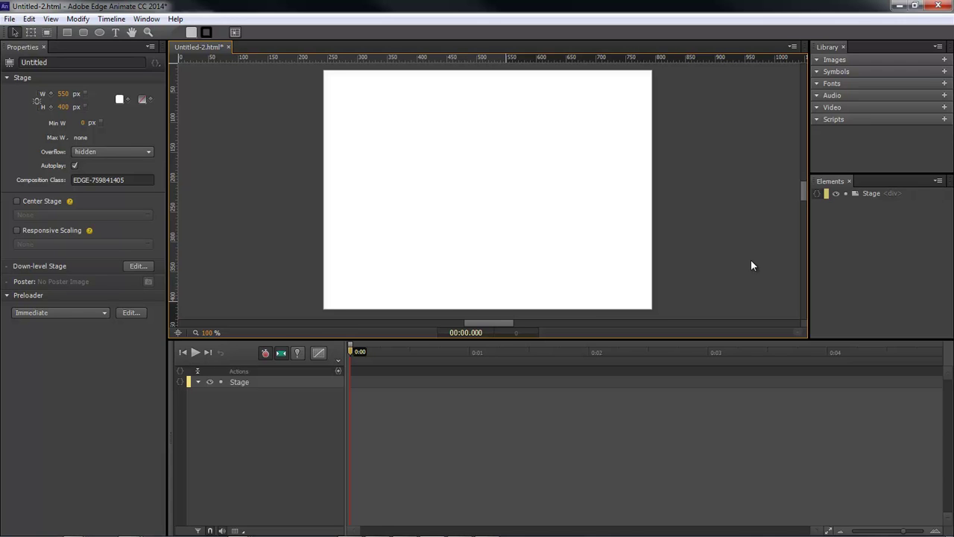
Step: Import Lesson 1 - Create Objects.mp4 into the library and place it on the stage
{"action": "mouse_move", "coordinate": [932, 533]}
{"action": "left_click", "coordinate": [944, 108]}
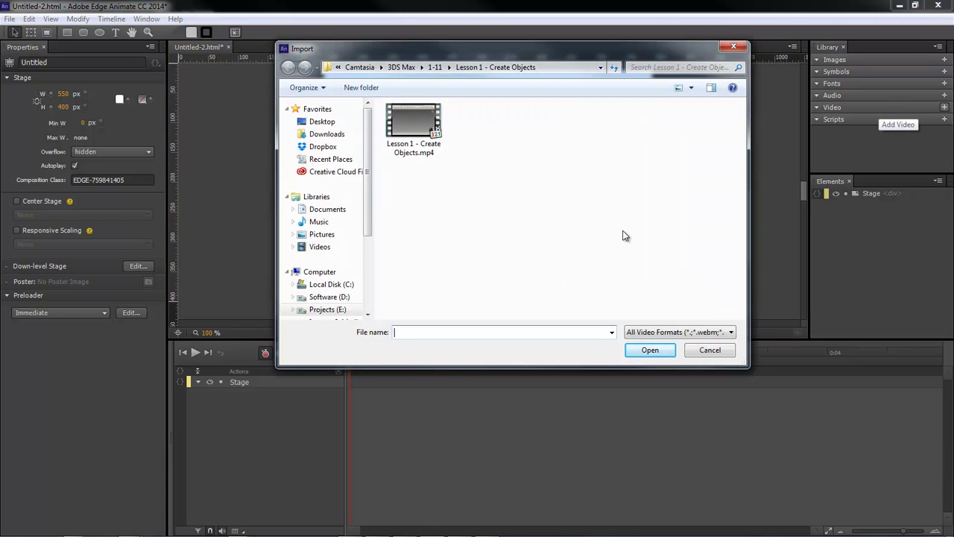
{"action": "double_click", "coordinate": [413, 123]}
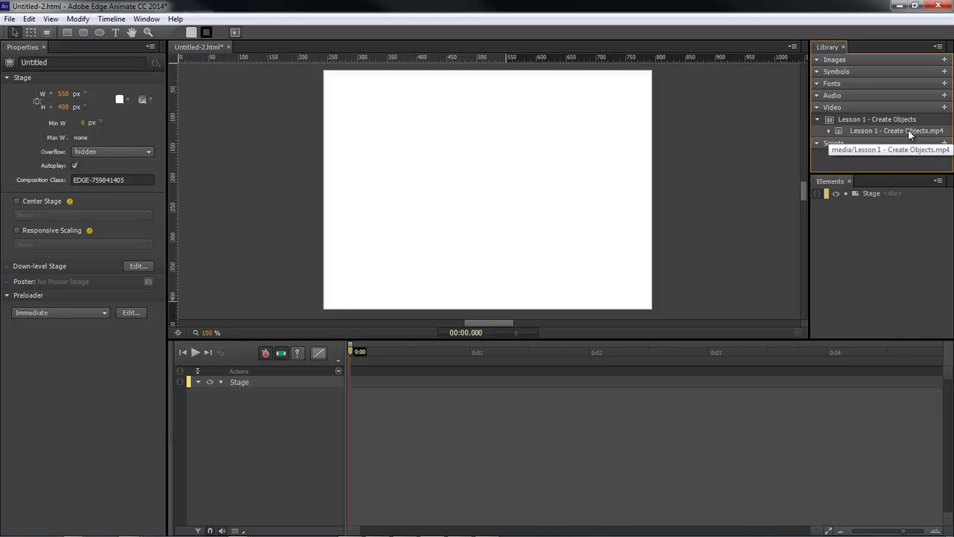
{"action": "left_click_drag", "start_coordinate": [909, 134], "coordinate": [364, 117]}
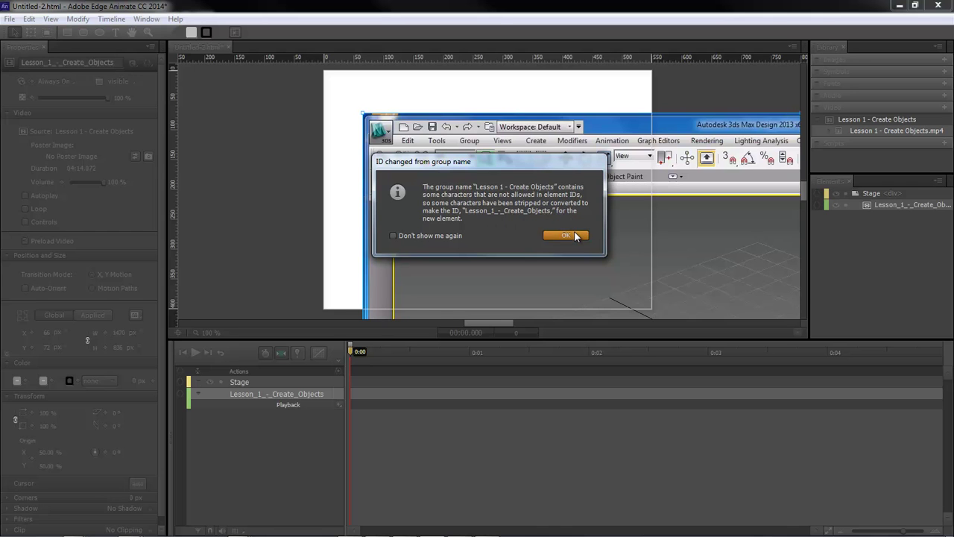
{"action": "left_click", "coordinate": [567, 236]}
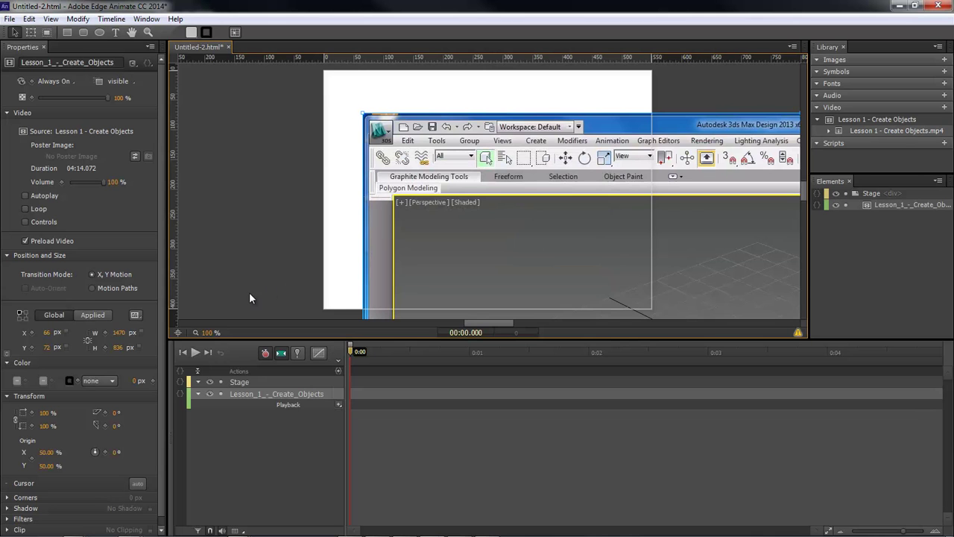
Step: Shrink the video from 1470×836 to about 403×229 px so it fits the stage
{"action": "left_click_drag", "start_coordinate": [209, 332], "coordinate": [138, 332]}
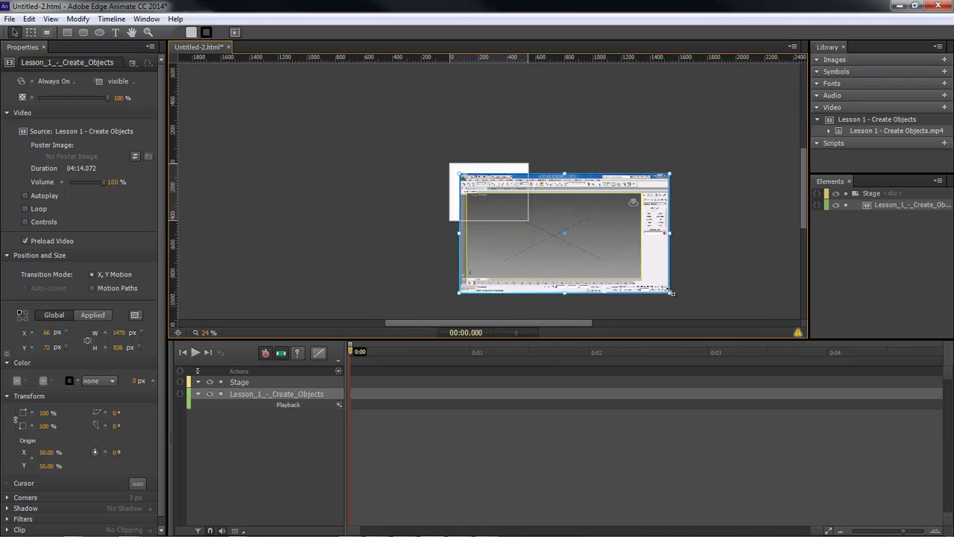
{"action": "left_click_drag", "start_coordinate": [671, 294], "coordinate": [490, 189]}
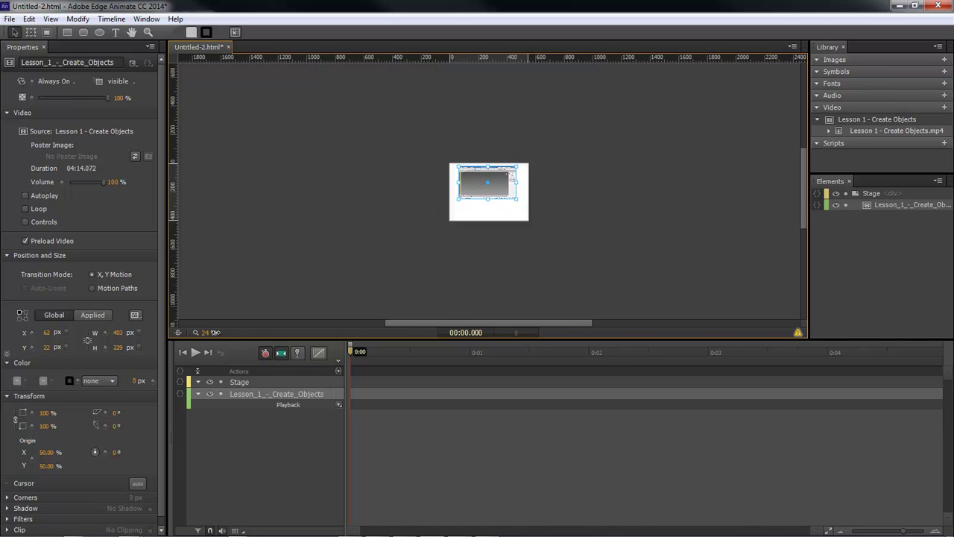
{"action": "left_click_drag", "start_coordinate": [207, 333], "coordinate": [234, 333]}
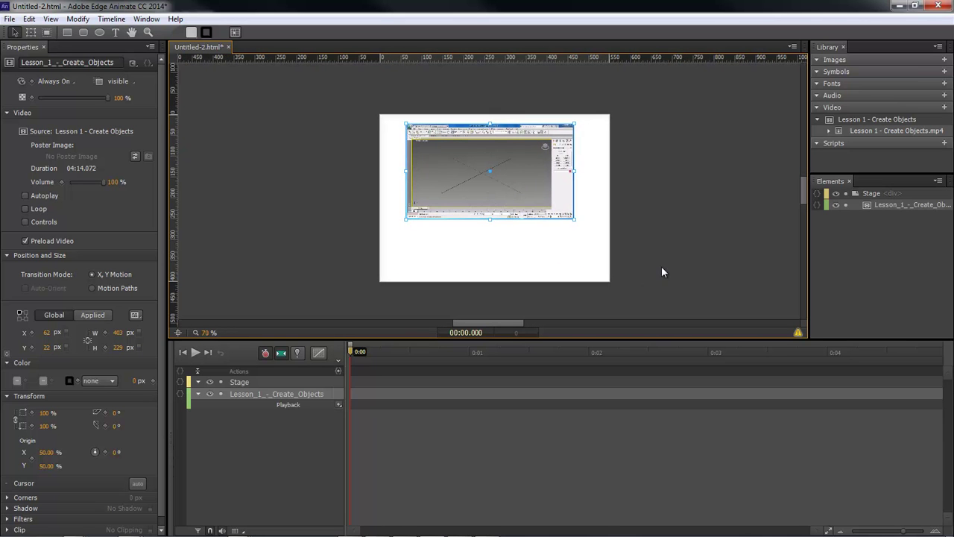
Step: Add a Play command to the lesson video's playback track at about 1 second
{"action": "left_click", "coordinate": [321, 434]}
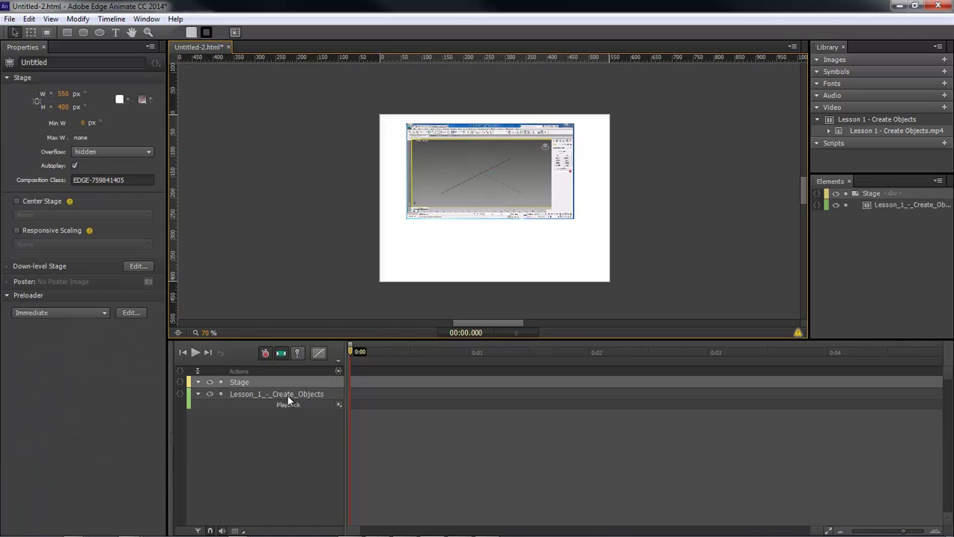
{"action": "left_click", "coordinate": [260, 393]}
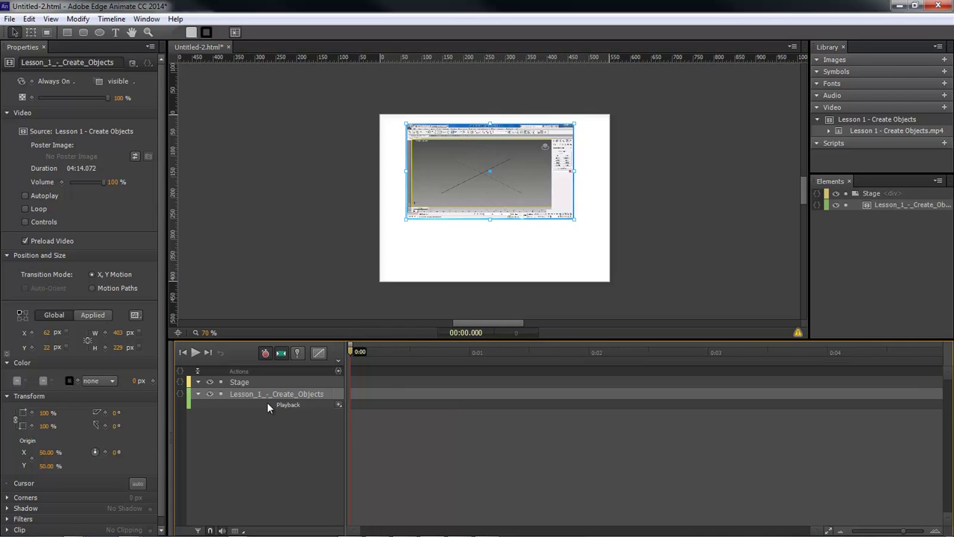
{"action": "left_click", "coordinate": [338, 404]}
{"action": "left_click", "coordinate": [373, 409]}
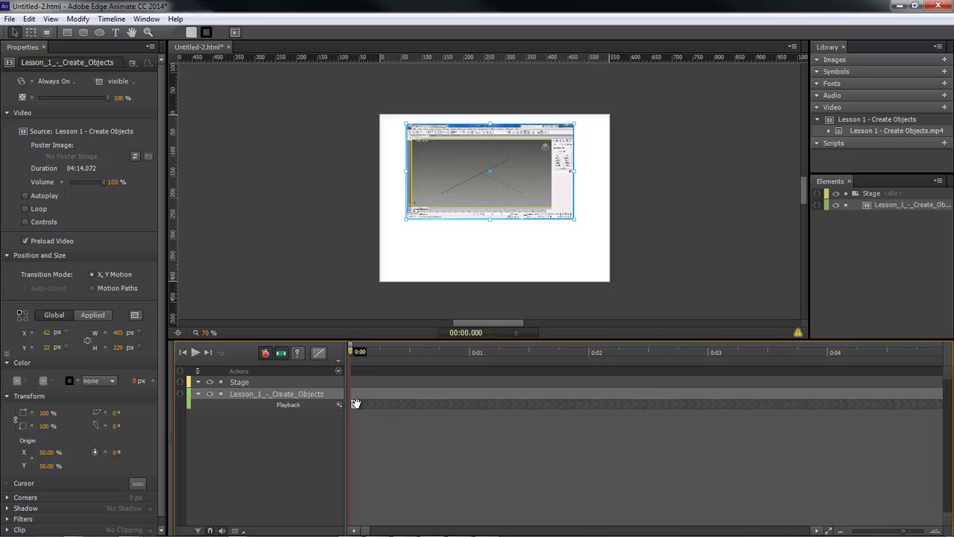
{"action": "left_click_drag", "start_coordinate": [356, 403], "coordinate": [471, 403]}
{"action": "left_click", "coordinate": [444, 442]}
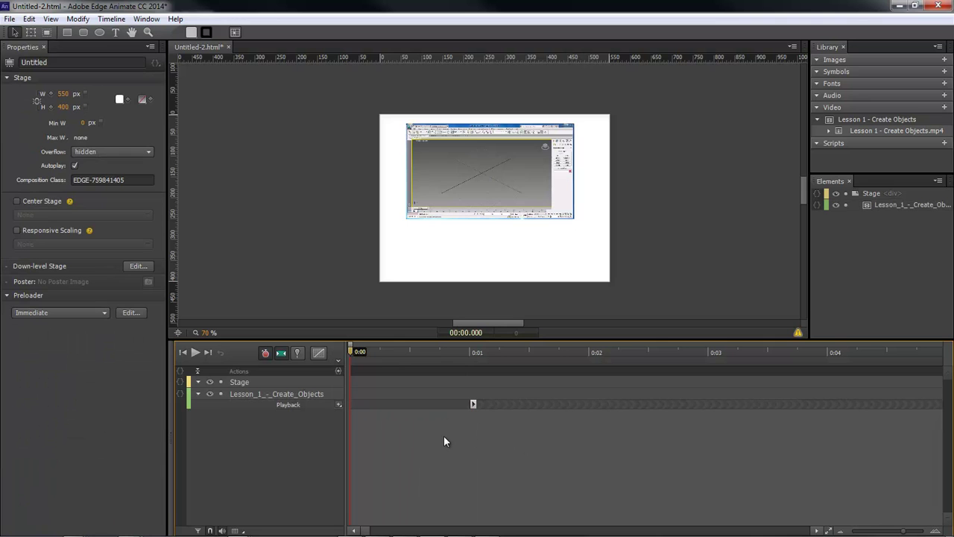
Step: Add a sym.stop(); trigger targeting the Stage at 0 ms on the Actions track
{"action": "left_click", "coordinate": [340, 370]}
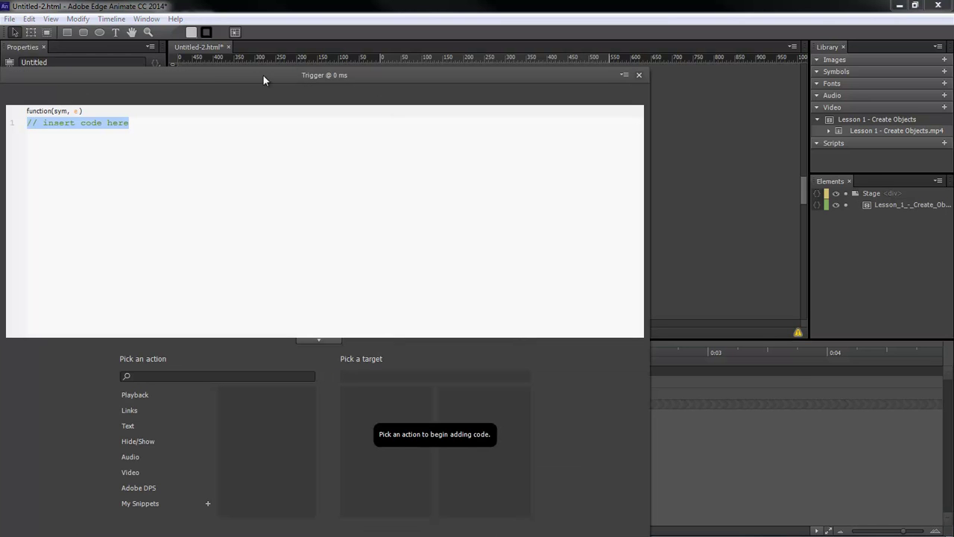
{"action": "left_click_drag", "start_coordinate": [263, 76], "coordinate": [487, 41]}
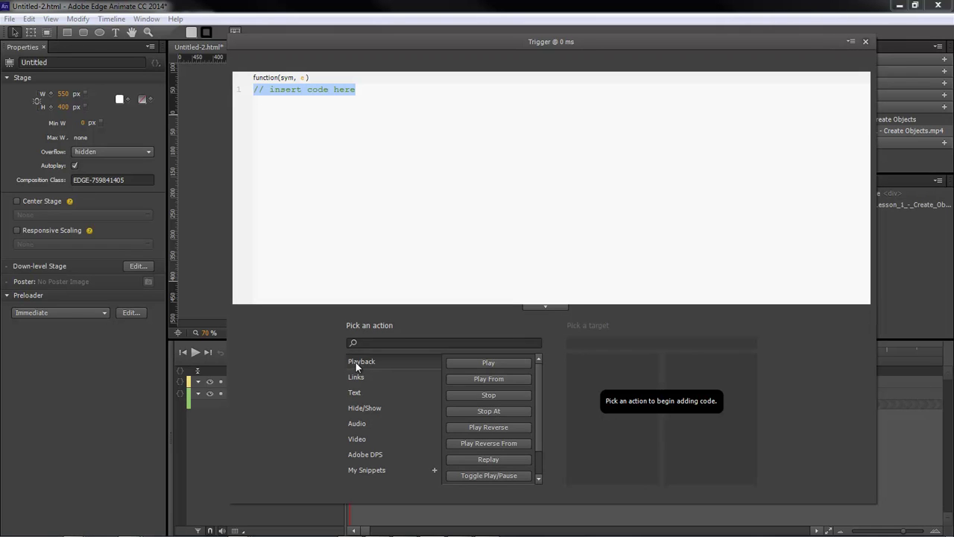
{"action": "left_click", "coordinate": [496, 396]}
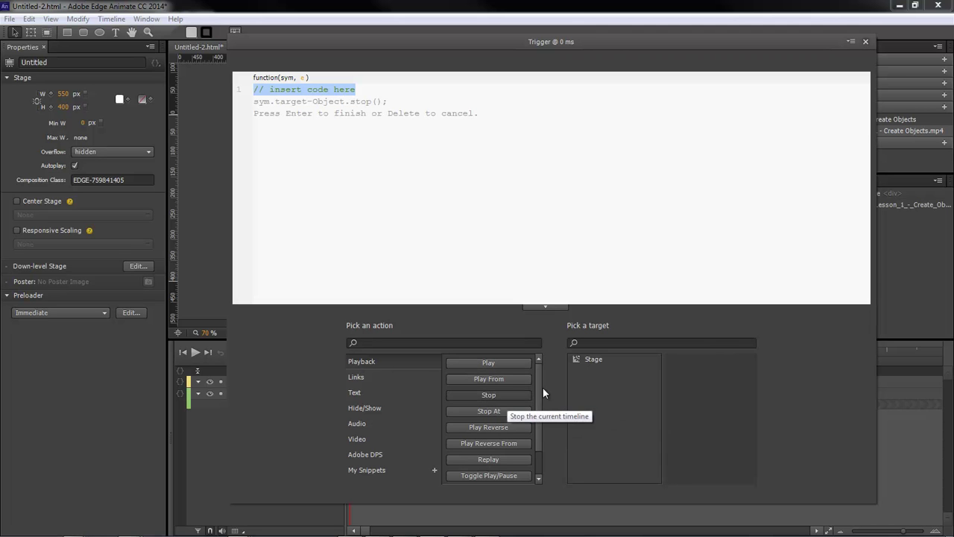
{"action": "left_click", "coordinate": [592, 359]}
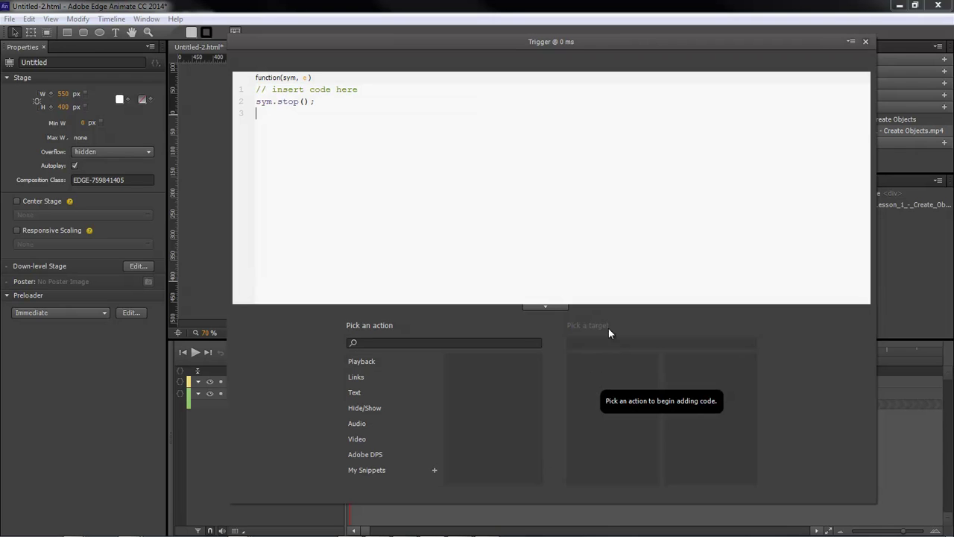
{"action": "left_click", "coordinate": [258, 112]}
{"action": "left_click", "coordinate": [865, 42]}
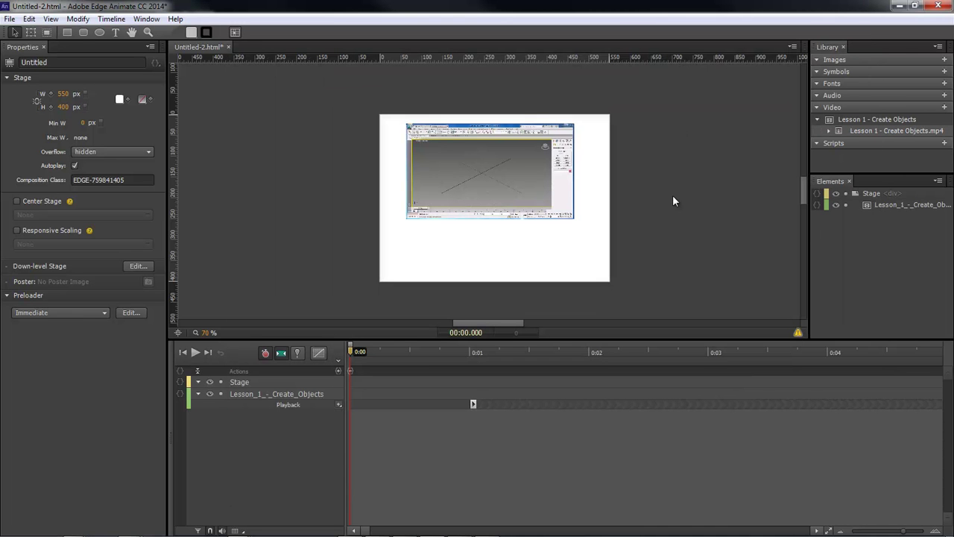
Step: Save the composition as HTML5.html, replacing the existing file, and preview it in the browser
{"action": "key", "text": "ctrl+s"}
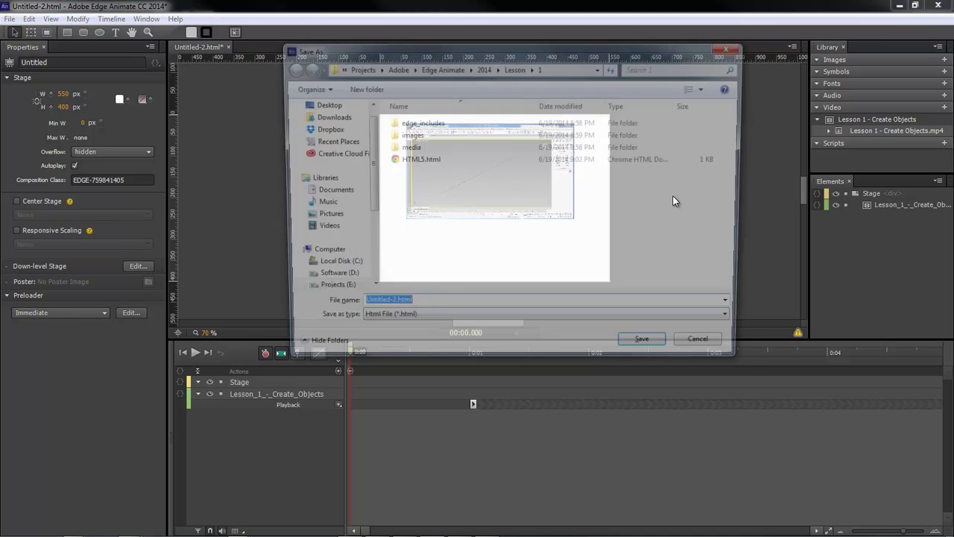
{"action": "left_click", "coordinate": [407, 160]}
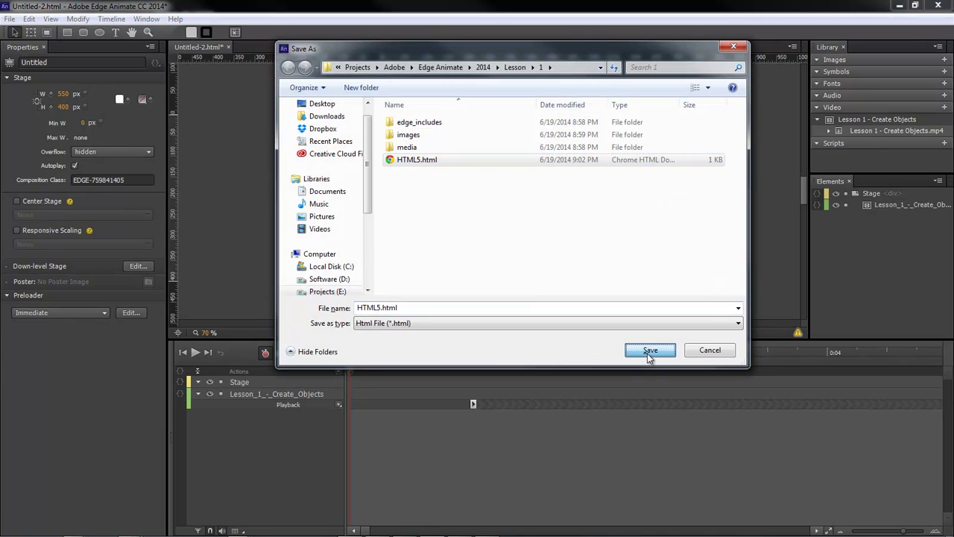
{"action": "left_click", "coordinate": [650, 350]}
{"action": "left_click", "coordinate": [570, 224]}
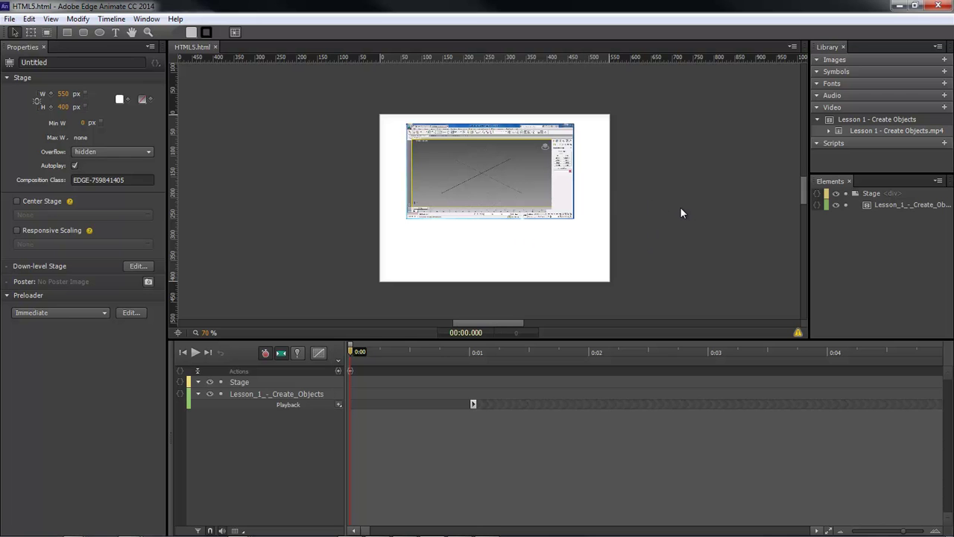
{"action": "key", "text": "ctrl+Return"}
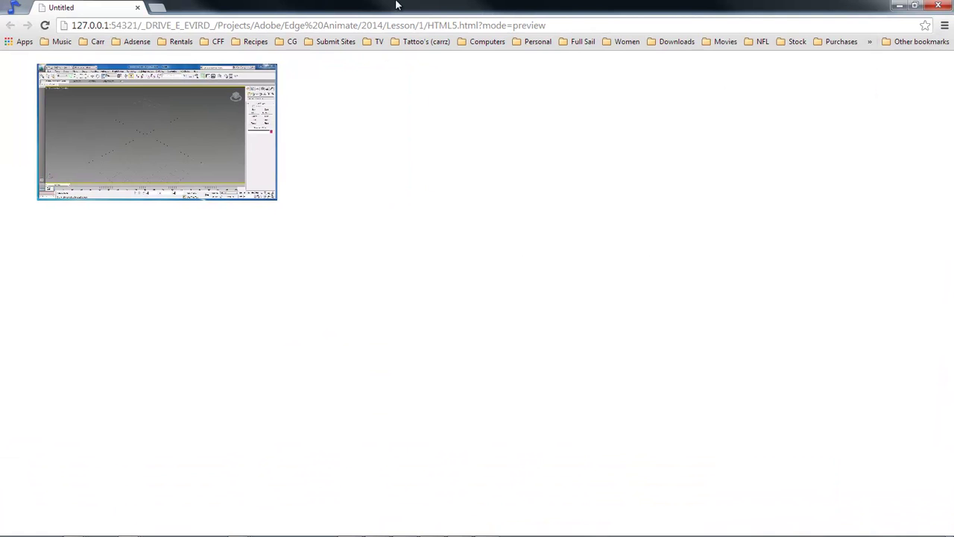
Step: Restore down the Chrome preview of HTML5.html, then close it
{"action": "left_click_drag", "start_coordinate": [397, 4], "coordinate": [543, 63]}
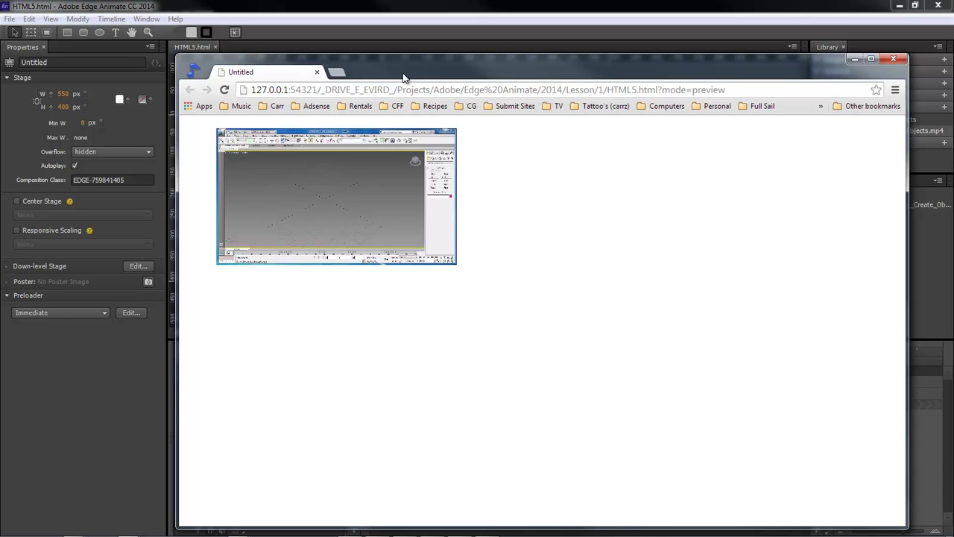
{"action": "key", "text": "ctrl+w"}
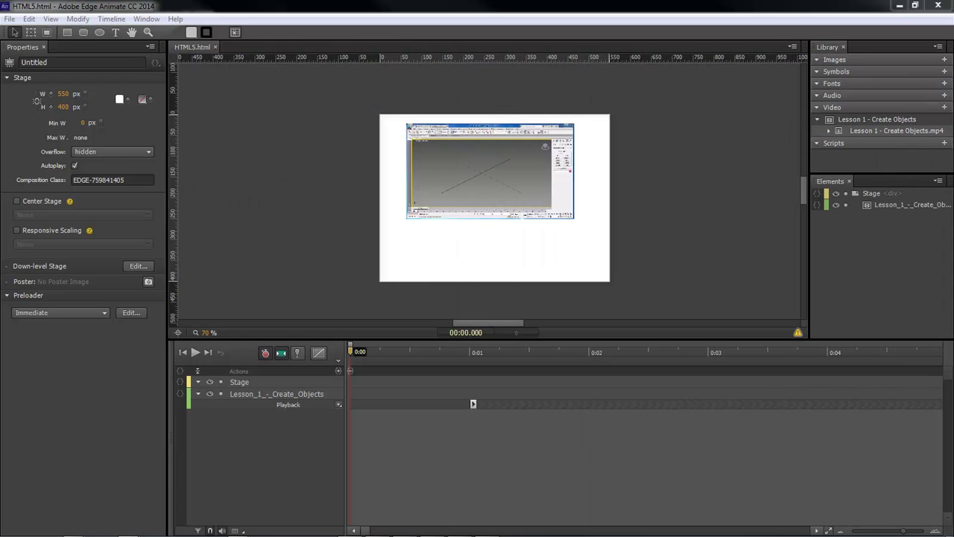
{"action": "left_click", "coordinate": [181, 395]}
{"action": "left_click", "coordinate": [232, 76]}
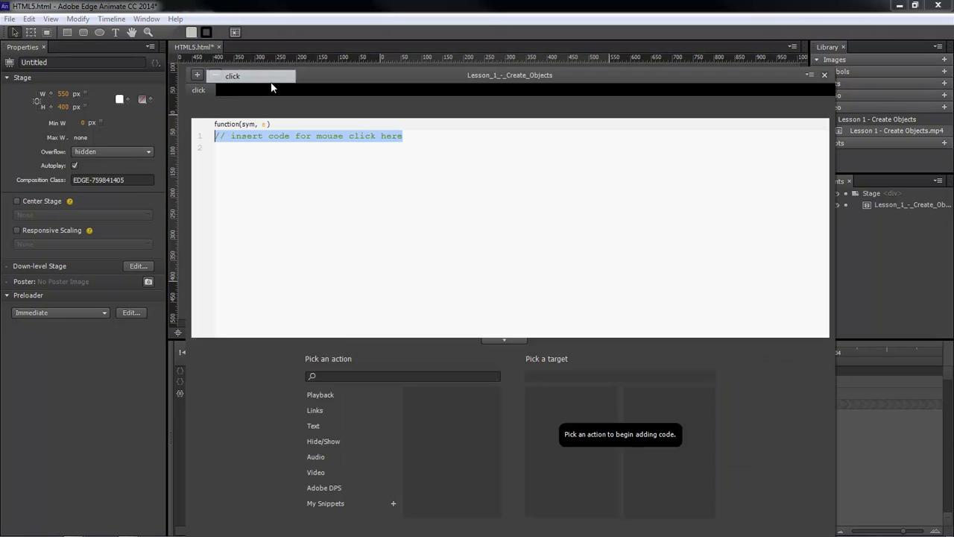
{"action": "left_click_drag", "start_coordinate": [429, 81], "coordinate": [428, 49]}
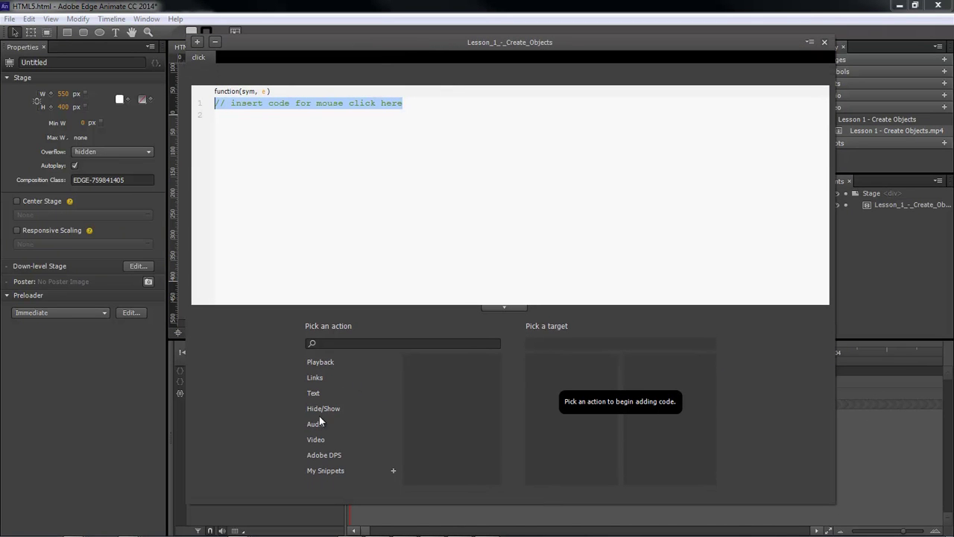
{"action": "left_click", "coordinate": [318, 439]}
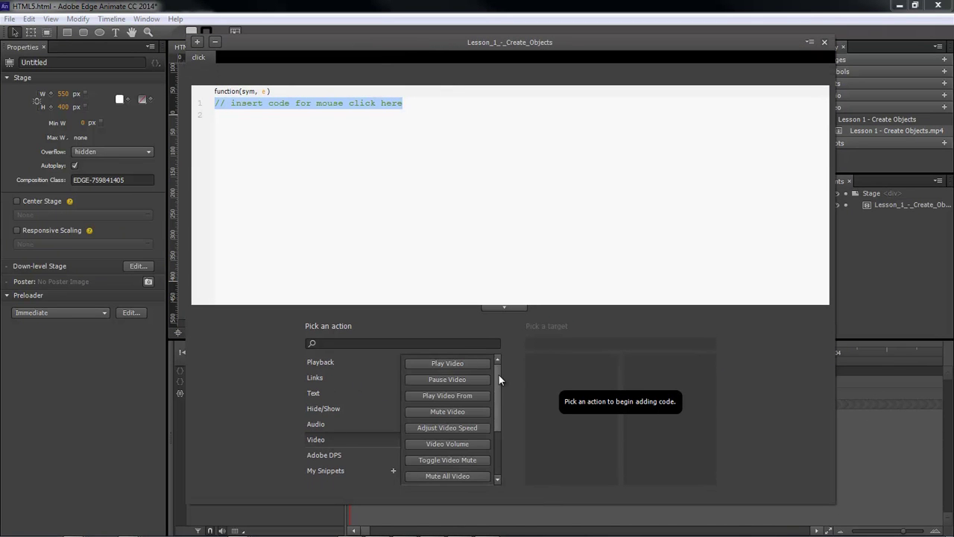
{"action": "left_click_drag", "start_coordinate": [499, 375], "coordinate": [498, 387]}
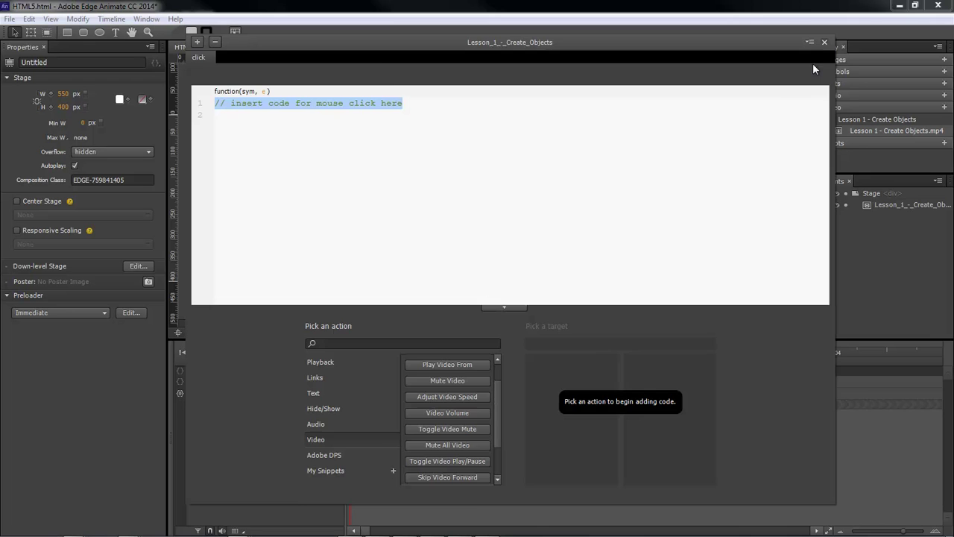
{"action": "left_click", "coordinate": [825, 44]}
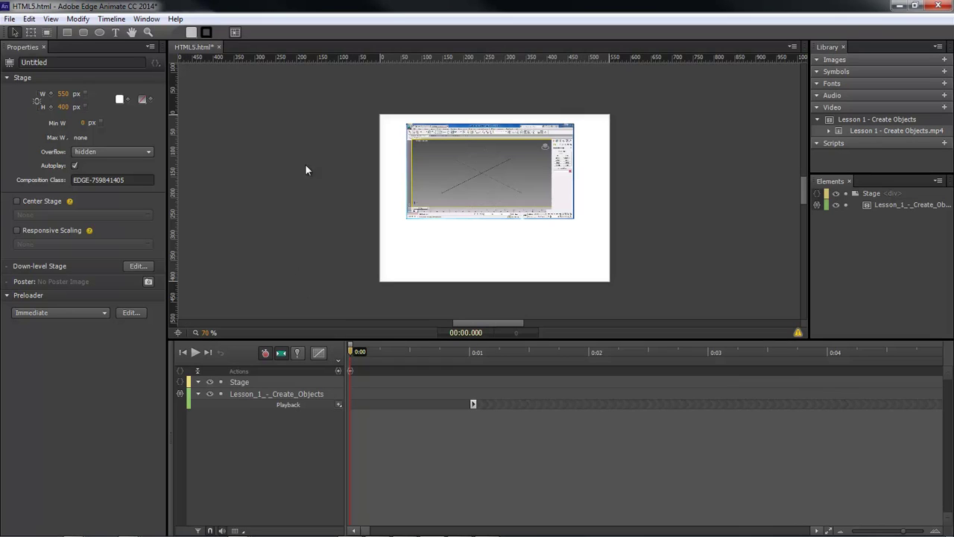
Step: Draw a rounded rectangle below the video and fill it pure red
{"action": "left_click", "coordinate": [83, 32]}
{"action": "left_click_drag", "start_coordinate": [426, 234], "coordinate": [483, 246]}
{"action": "left_click", "coordinate": [18, 239]}
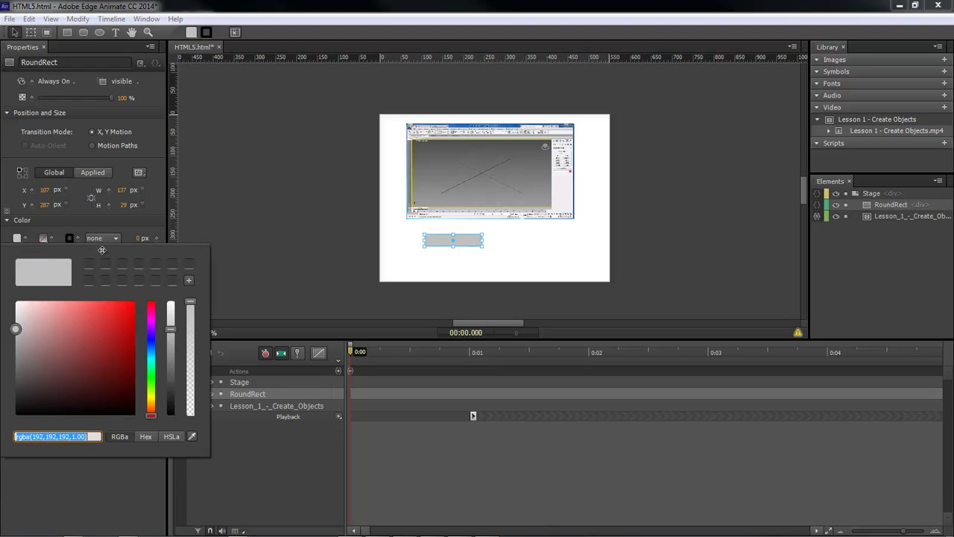
{"action": "left_click_drag", "start_coordinate": [112, 332], "coordinate": [213, 241]}
{"action": "left_click", "coordinate": [415, 256]}
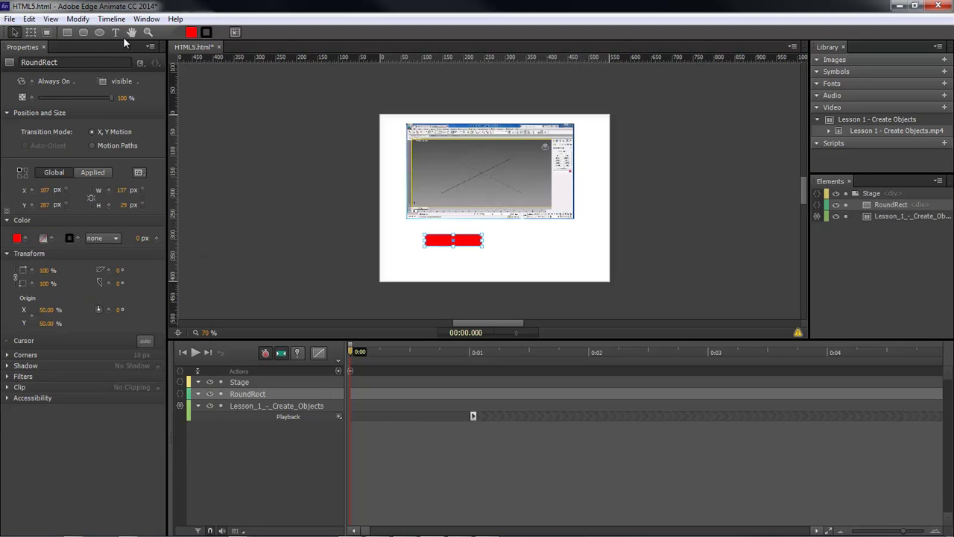
Step: Add a 'Play Me' text label inside the red rectangle on one line
{"action": "left_click", "coordinate": [116, 32]}
{"action": "left_click", "coordinate": [432, 240]}
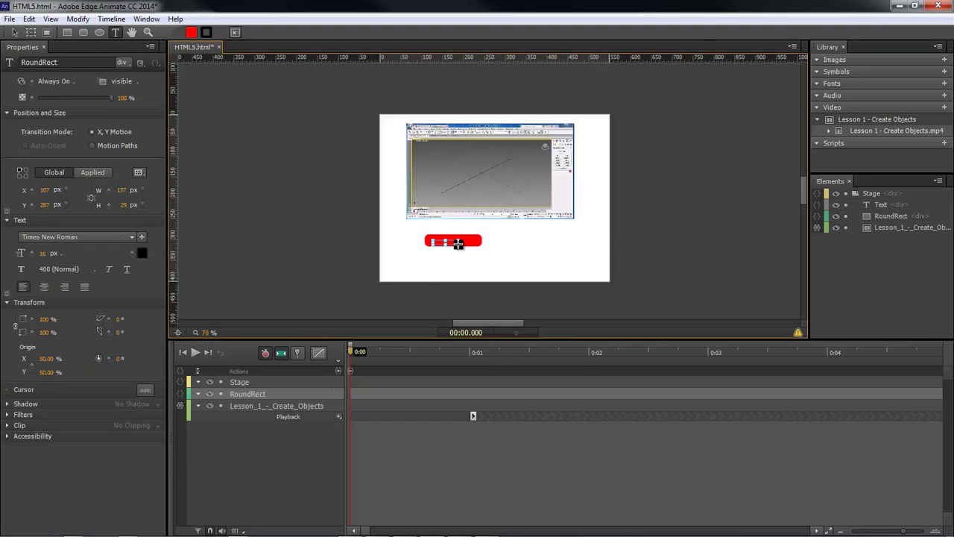
{"action": "type", "text": "Play Me"}
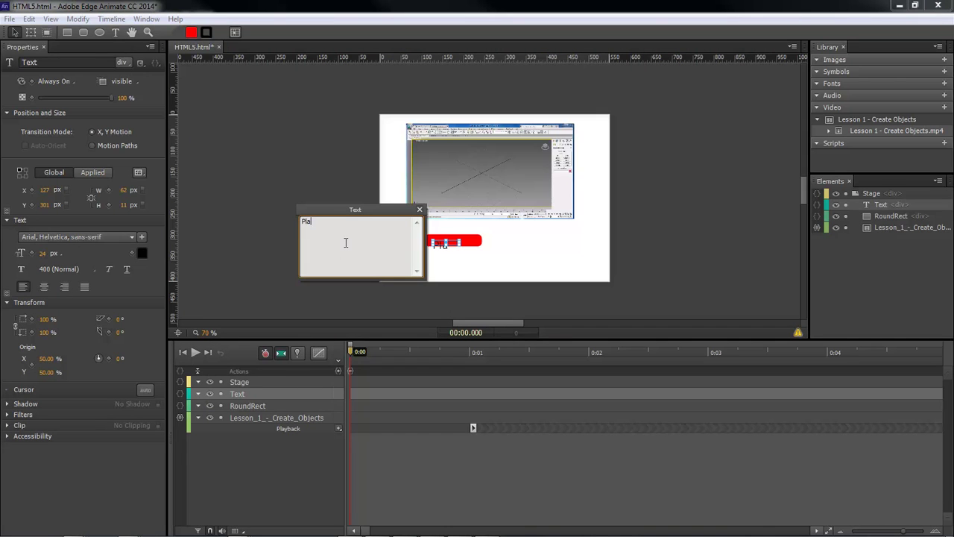
{"action": "left_click", "coordinate": [473, 233]}
{"action": "mouse_move", "coordinate": [460, 245]}
{"action": "left_mouse_down"}
{"action": "mouse_move", "coordinate": [480, 249]}
{"action": "mouse_move", "coordinate": [456, 242]}
{"action": "left_mouse_up"}
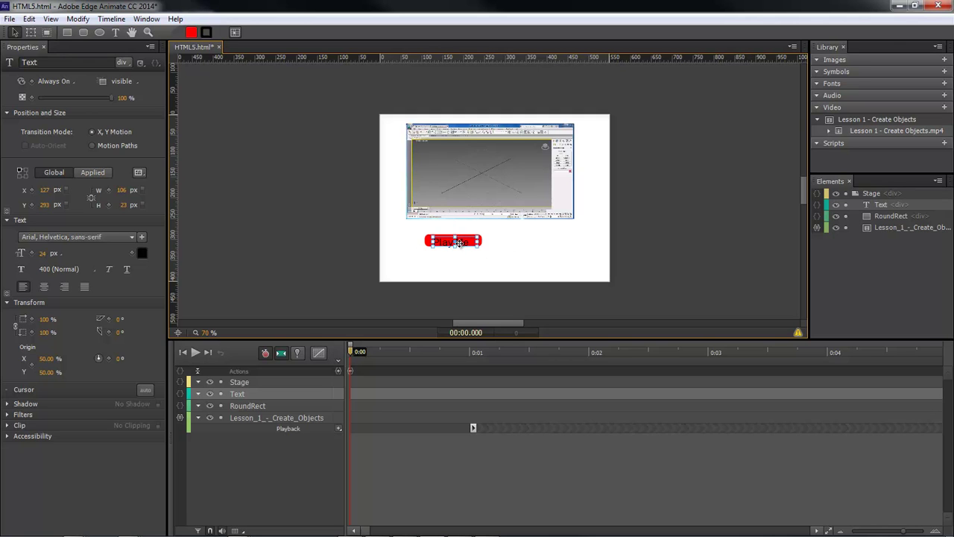
{"action": "left_click", "coordinate": [547, 256]}
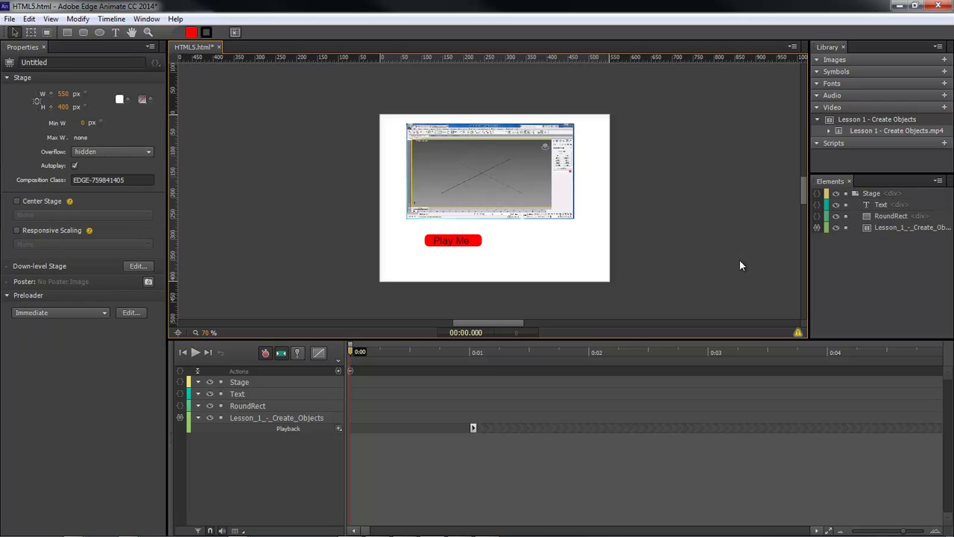
Step: Nest the Play Me text inside RoundRect and rename the rectangle to Button
{"action": "left_click", "coordinate": [880, 206]}
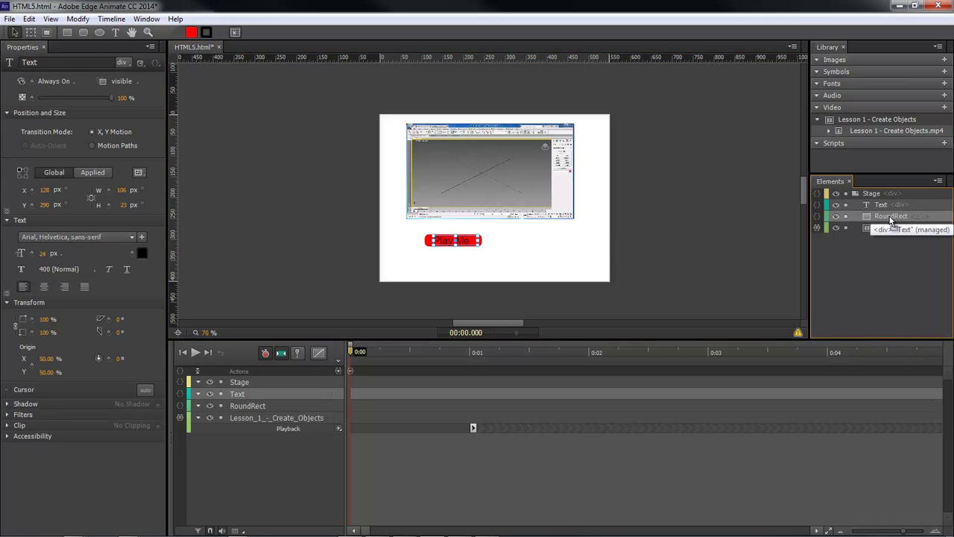
{"action": "left_click_drag", "start_coordinate": [891, 221], "coordinate": [889, 216]}
{"action": "left_click", "coordinate": [884, 206]}
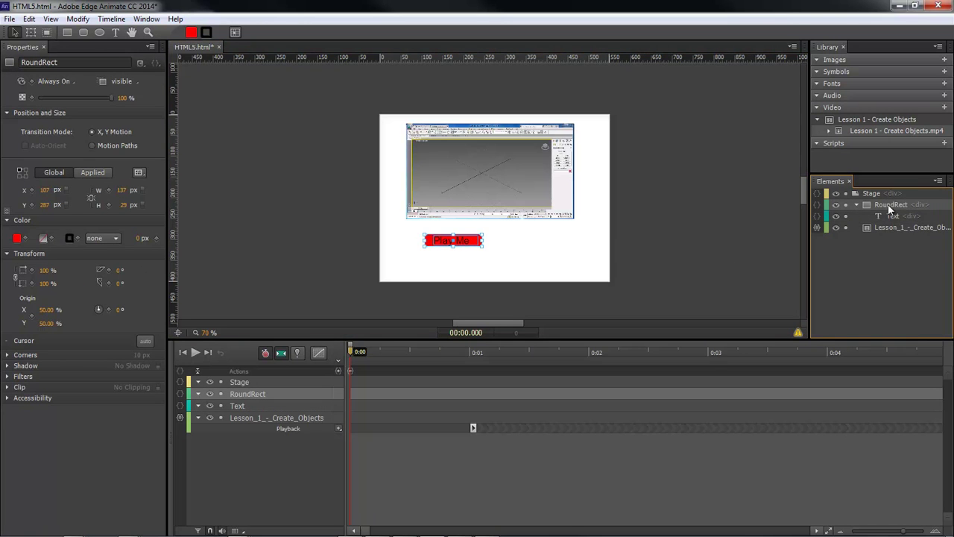
{"action": "left_click", "coordinate": [886, 205]}
{"action": "type", "text": "Button"}
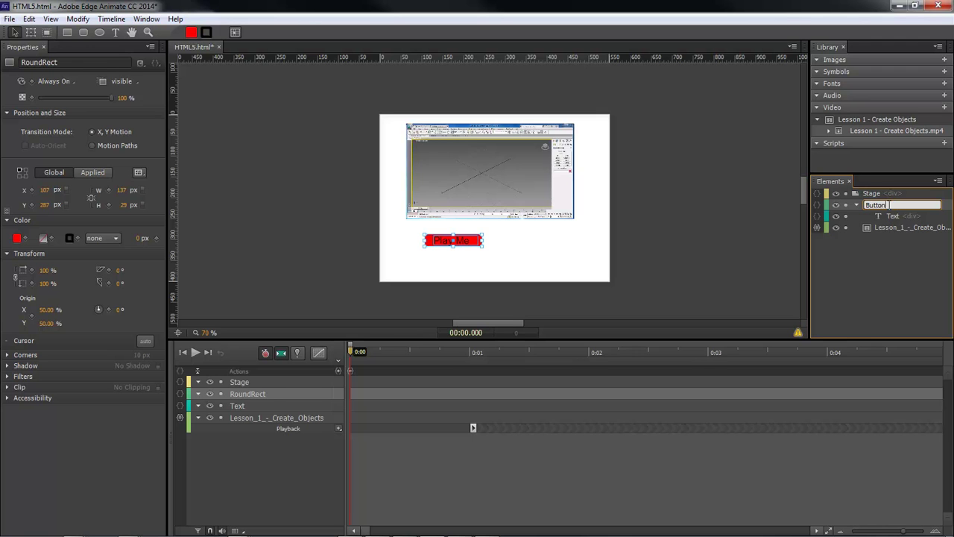
{"action": "key", "text": "Return"}
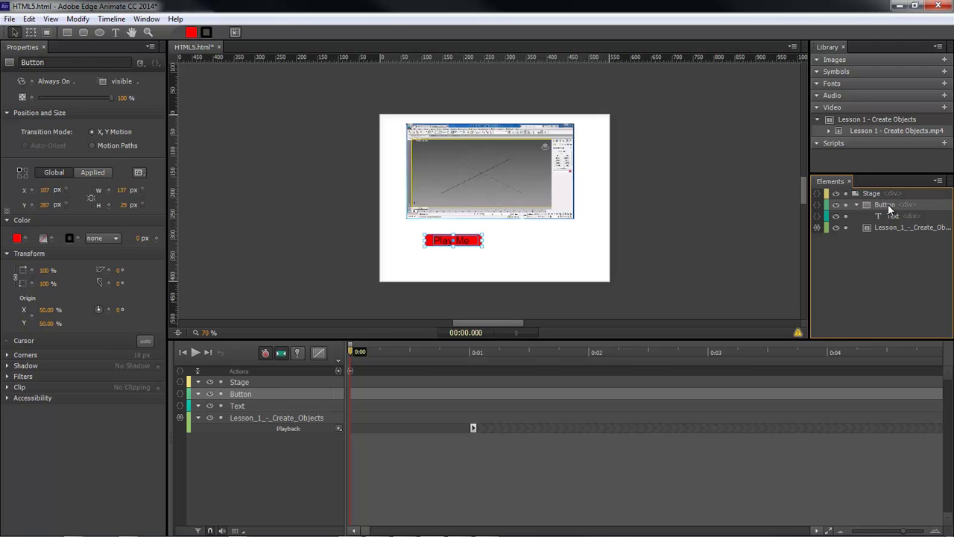
{"action": "left_click", "coordinate": [818, 206]}
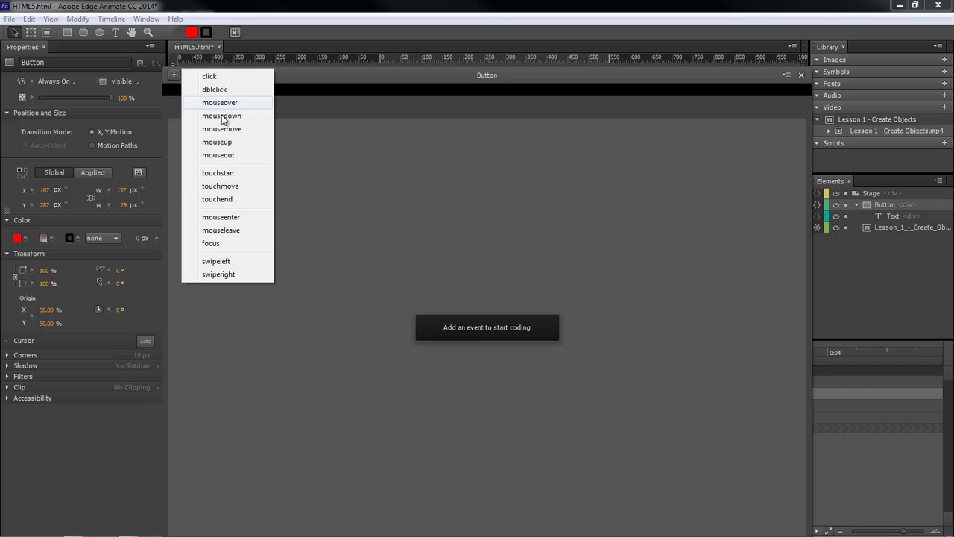
Step: Add a Button click handler with Toggle Video Play/Pause targeting Lesson_1_-_Create_Objects
{"action": "left_click", "coordinate": [209, 77]}
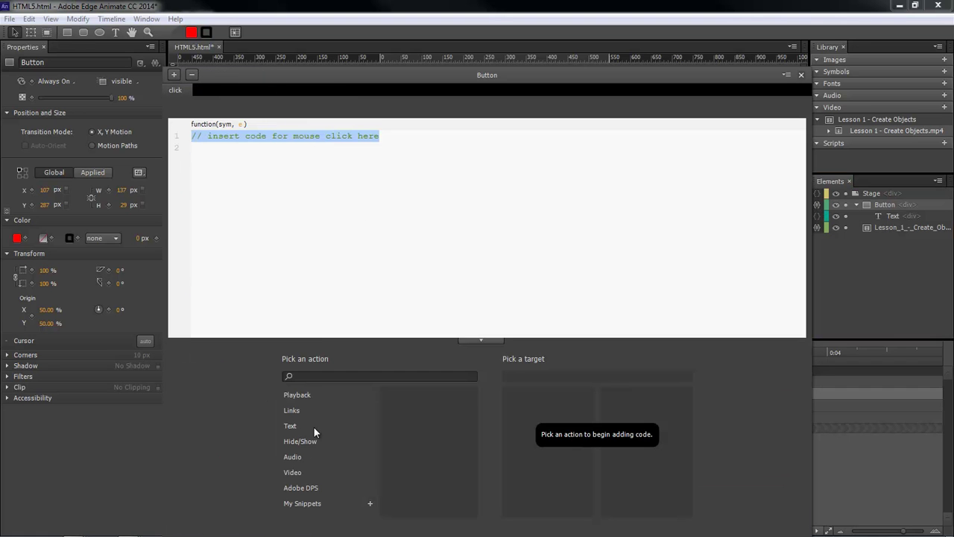
{"action": "left_click", "coordinate": [302, 473]}
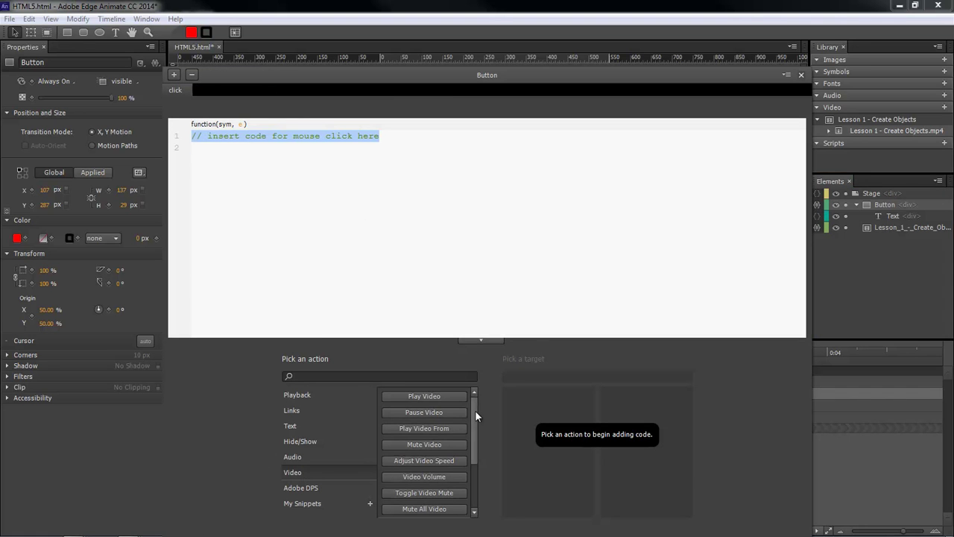
{"action": "left_click_drag", "start_coordinate": [474, 410], "coordinate": [475, 457]}
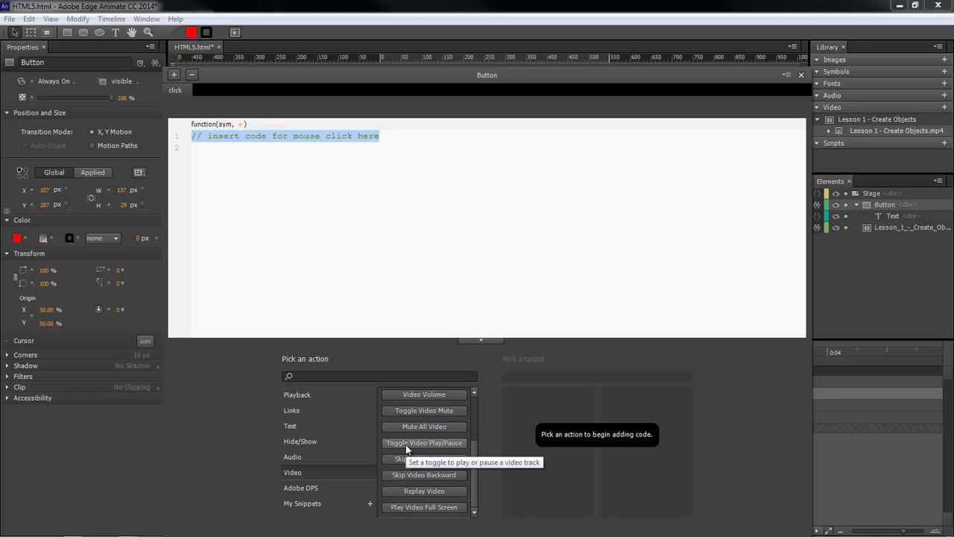
{"action": "left_click", "coordinate": [442, 446]}
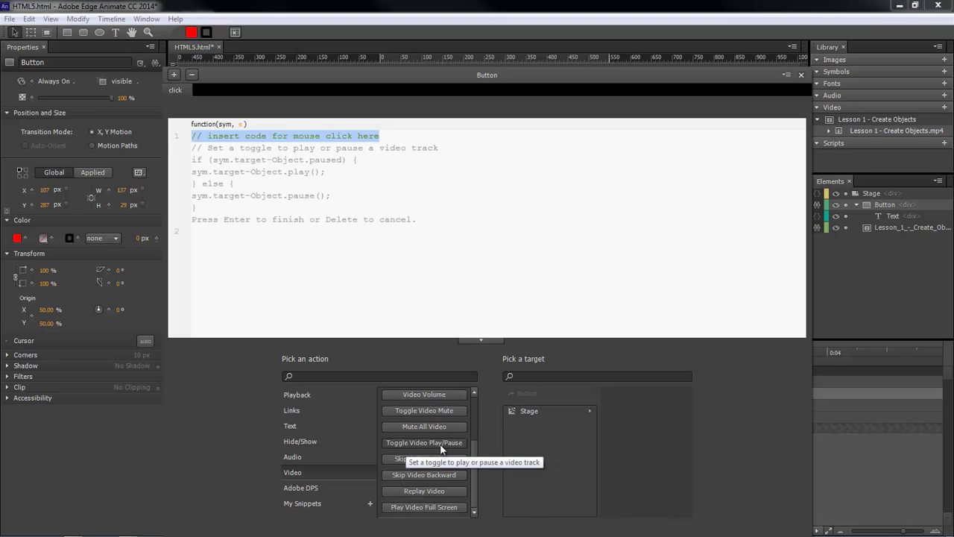
{"action": "left_click", "coordinate": [534, 413]}
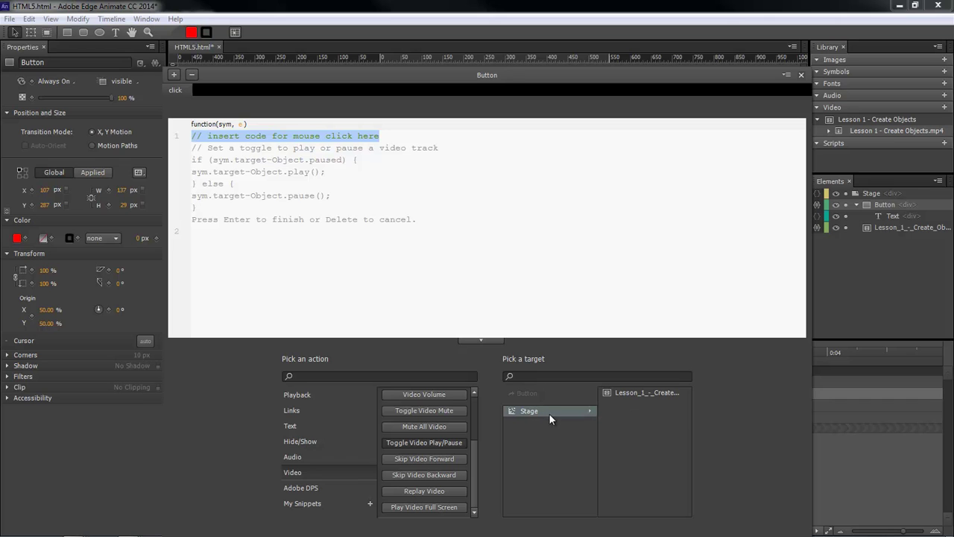
{"action": "left_click", "coordinate": [632, 395]}
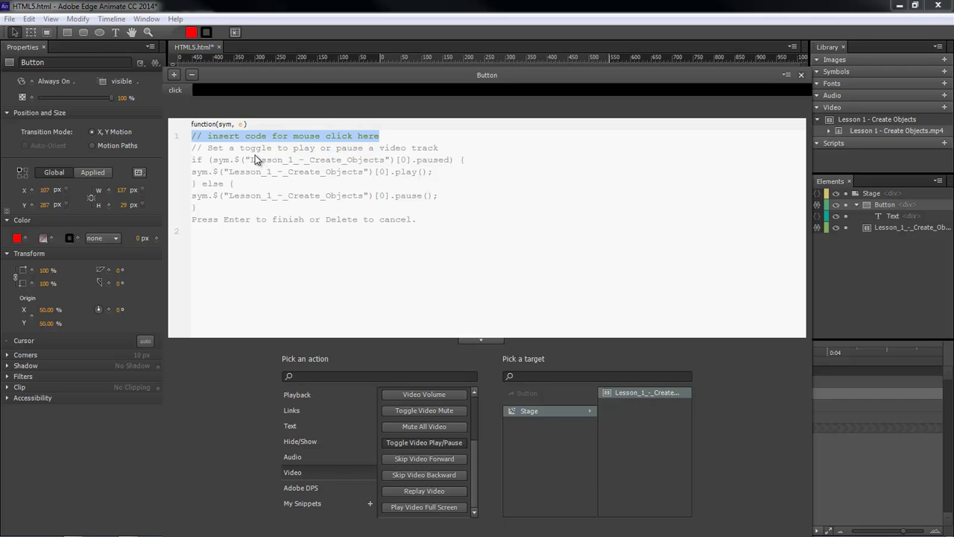
{"action": "left_click", "coordinate": [203, 236]}
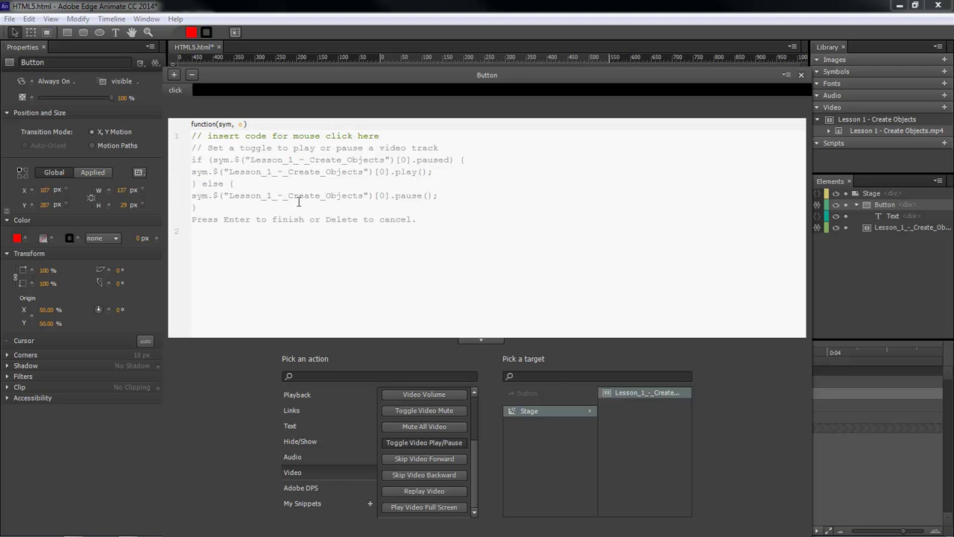
{"action": "left_click", "coordinate": [638, 393]}
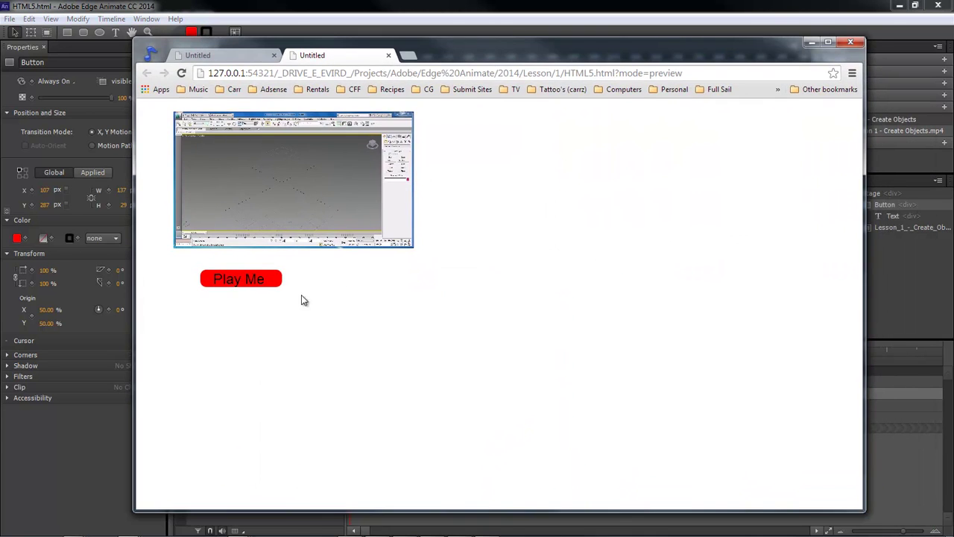
Step: Click Play Me in the Chrome preview to start the video, then close the preview
{"action": "left_click", "coordinate": [244, 279]}
{"action": "key", "text": "alt+Tab"}
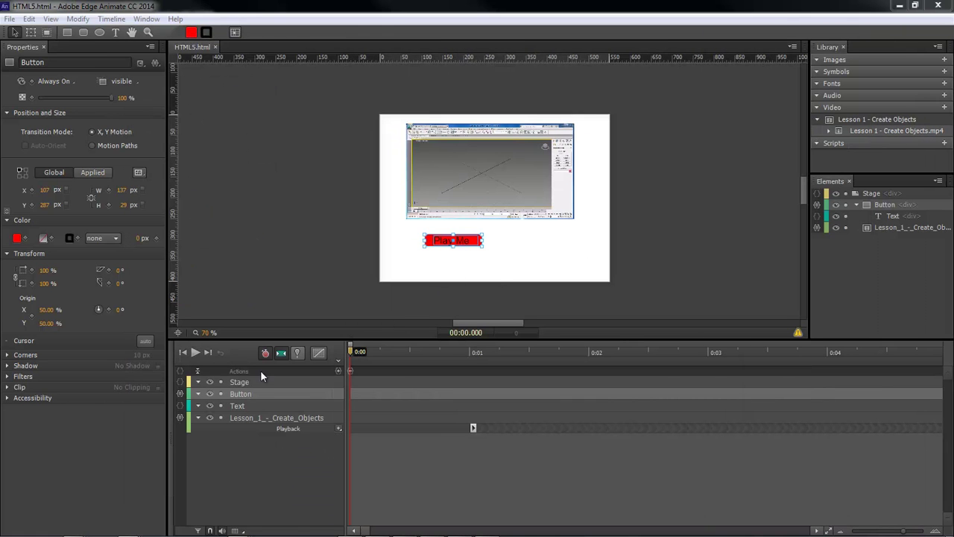
{"action": "left_click", "coordinate": [183, 393]}
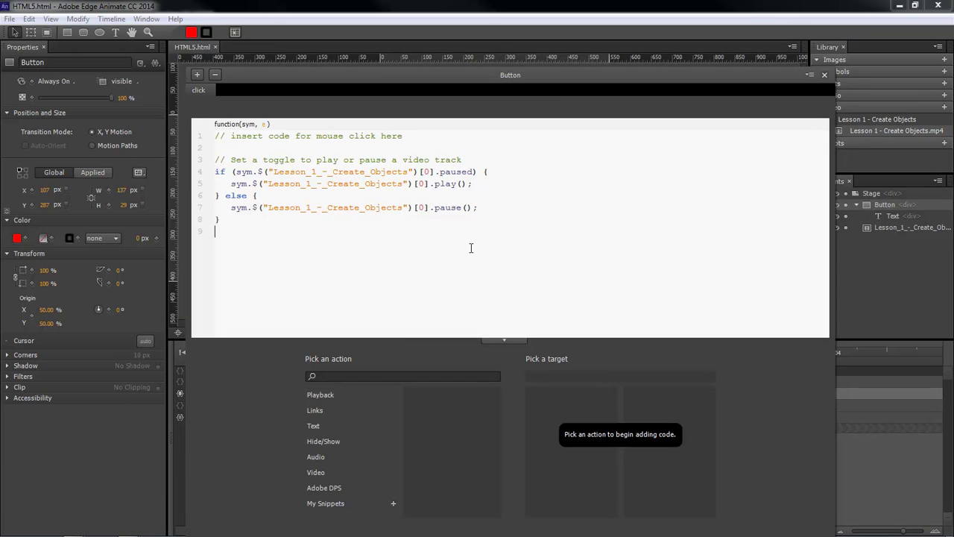
{"action": "left_click_drag", "start_coordinate": [552, 88], "coordinate": [569, 31]}
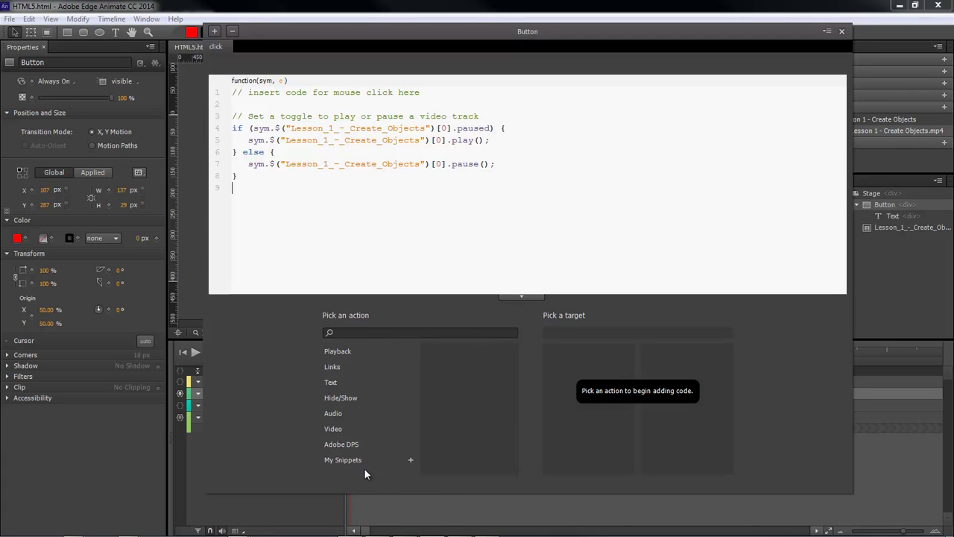
{"action": "left_click", "coordinate": [336, 430]}
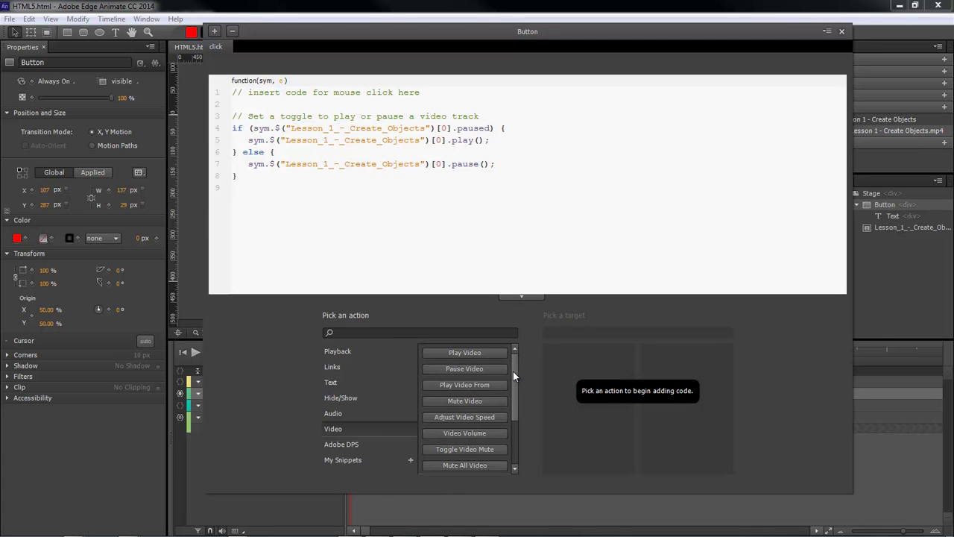
{"action": "mouse_move", "coordinate": [514, 372]}
{"action": "left_mouse_down"}
{"action": "mouse_move", "coordinate": [514, 384]}
{"action": "mouse_move", "coordinate": [513, 372]}
{"action": "left_mouse_up"}
{"action": "left_click", "coordinate": [842, 32]}
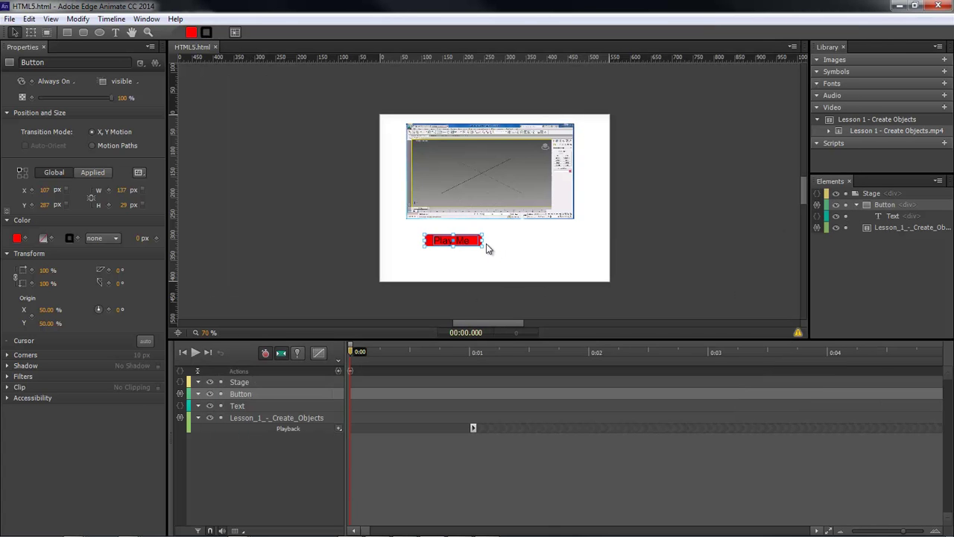
Step: Draw a rounded rectangle right of Play Me and label it 'Mute'
{"action": "left_click", "coordinate": [83, 32]}
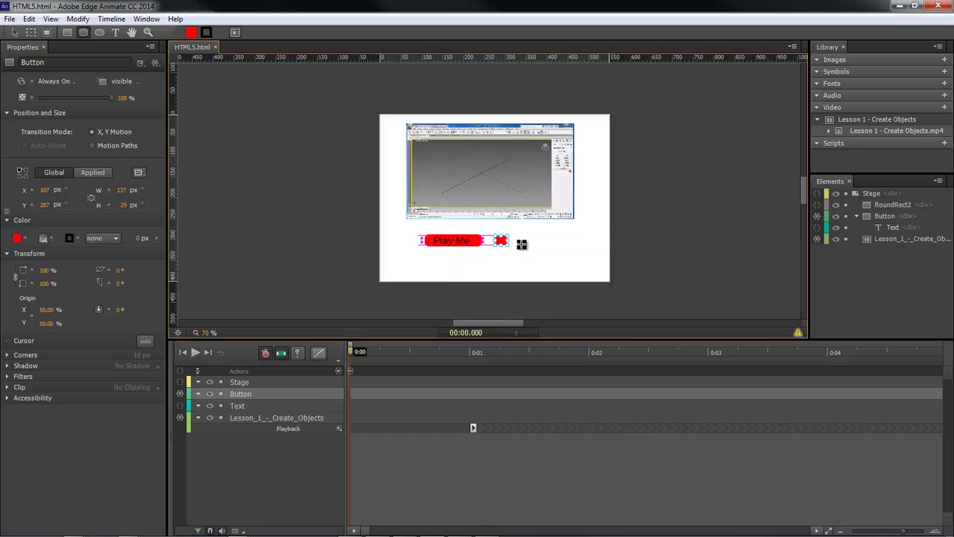
{"action": "left_click_drag", "start_coordinate": [495, 236], "coordinate": [529, 246]}
{"action": "key", "text": "v"}
{"action": "left_click", "coordinate": [115, 32]}
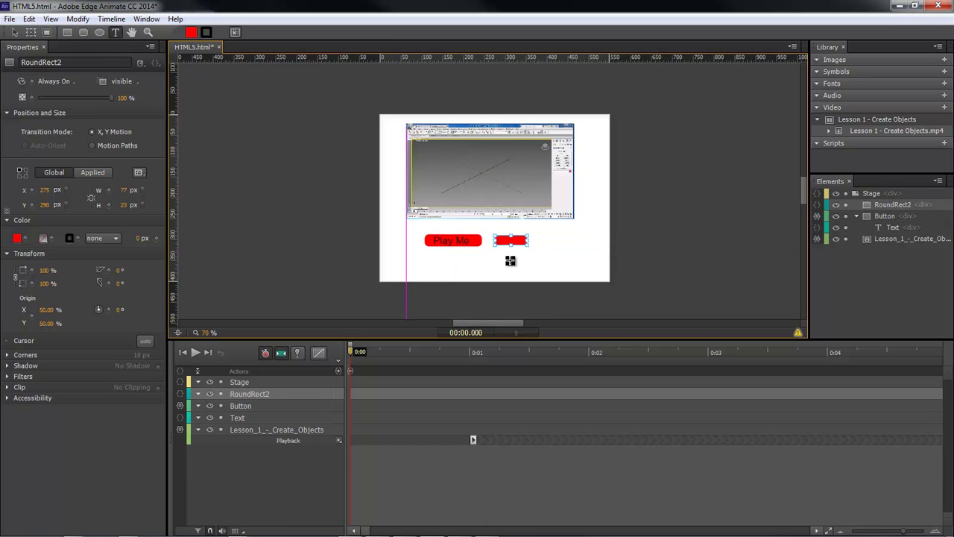
{"action": "left_click", "coordinate": [503, 240]}
{"action": "type", "text": "Mute"}
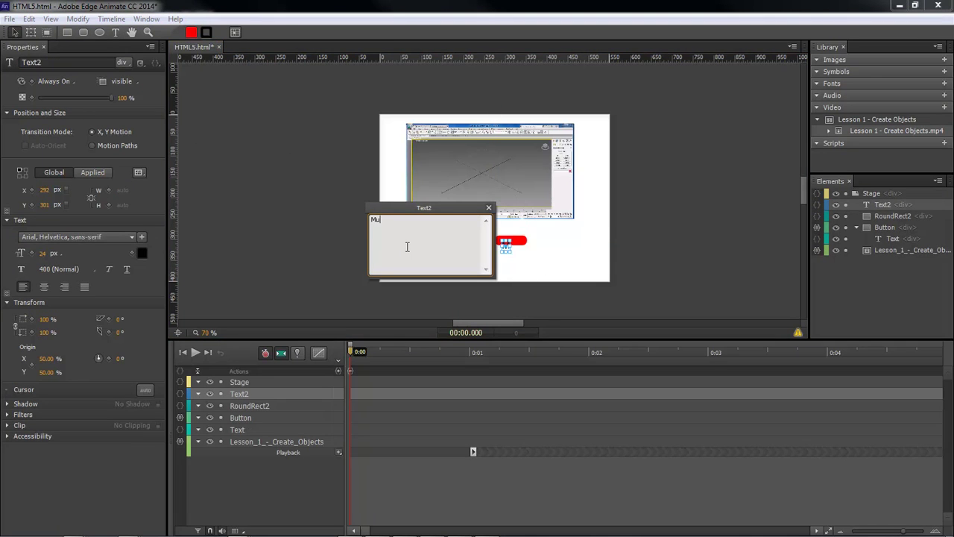
{"action": "left_click", "coordinate": [489, 208]}
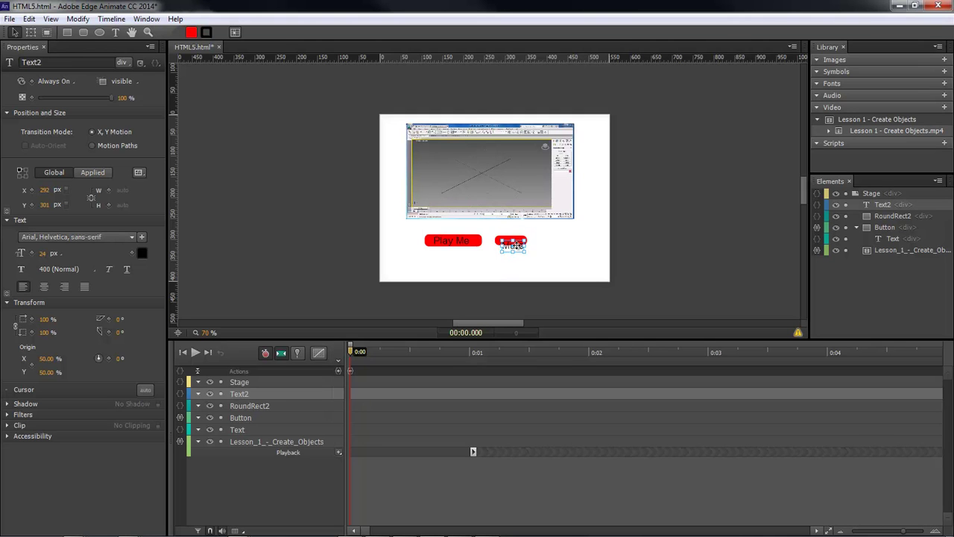
Step: Nest the Mute text inside RoundRect2 and rename the rectangle to Mute
{"action": "left_click_drag", "start_coordinate": [883, 205], "coordinate": [893, 218]}
{"action": "left_click", "coordinate": [892, 205]}
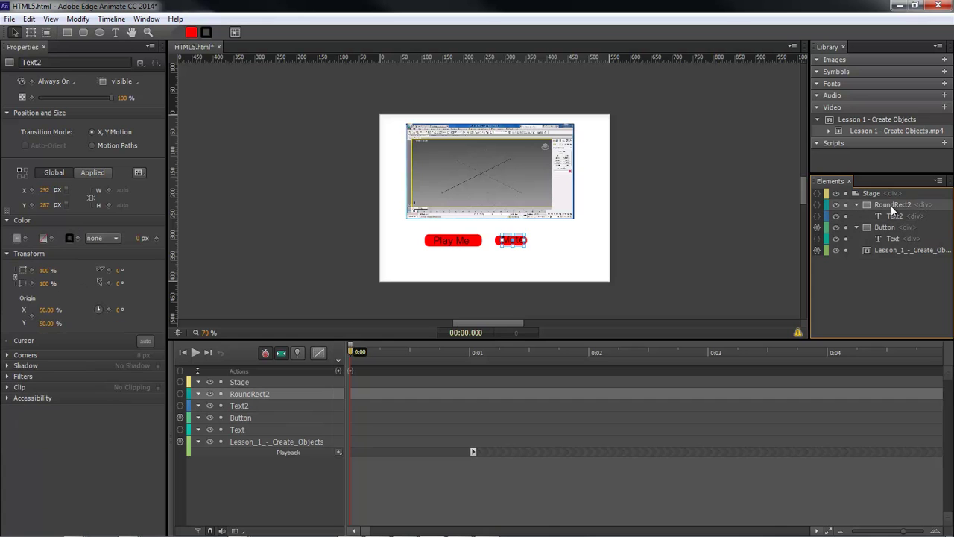
{"action": "double_click", "coordinate": [892, 205]}
{"action": "type", "text": "Mute"}
{"action": "key", "text": "Return"}
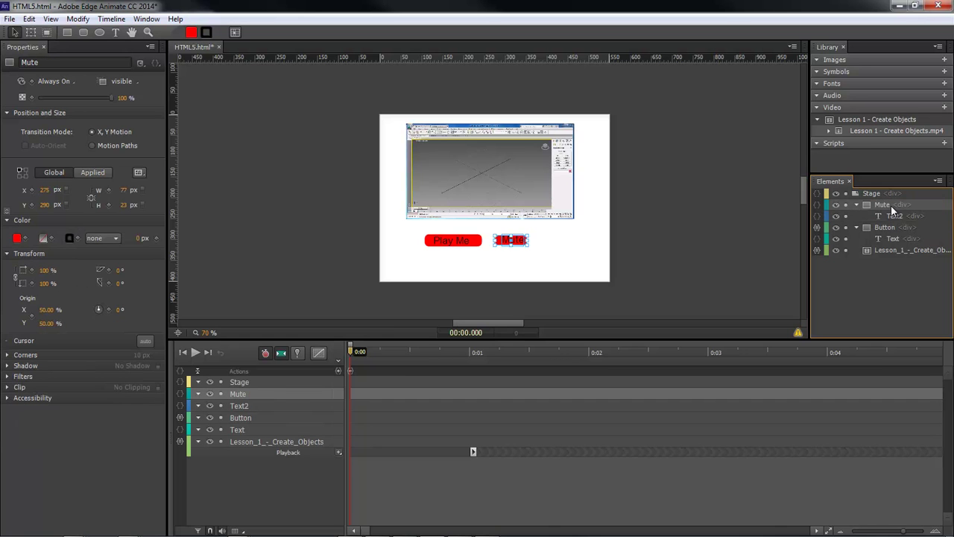
Step: Add a Mute click handler with a video mute snippet targeting Lesson_1_-_Create_Objects
{"action": "left_click", "coordinate": [816, 205]}
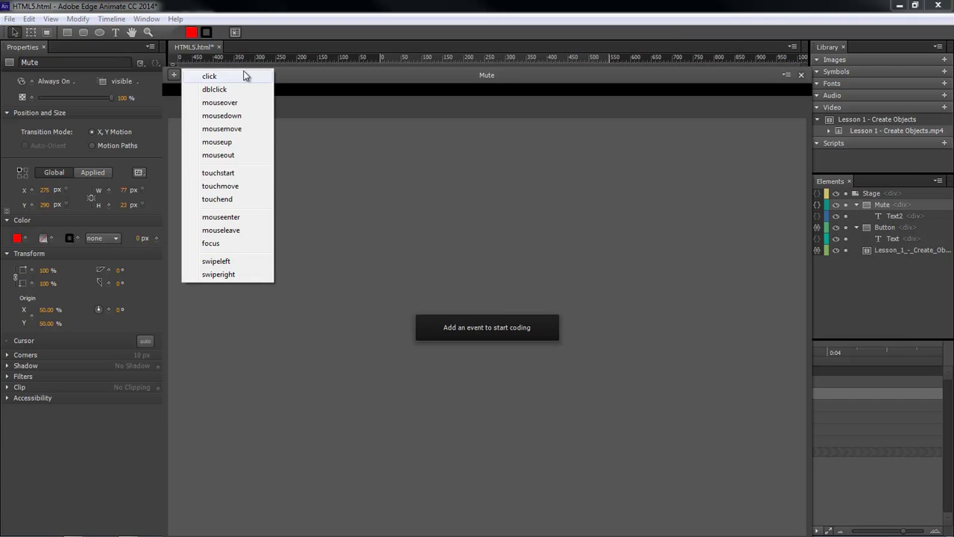
{"action": "left_click", "coordinate": [242, 75]}
{"action": "left_click", "coordinate": [320, 474]}
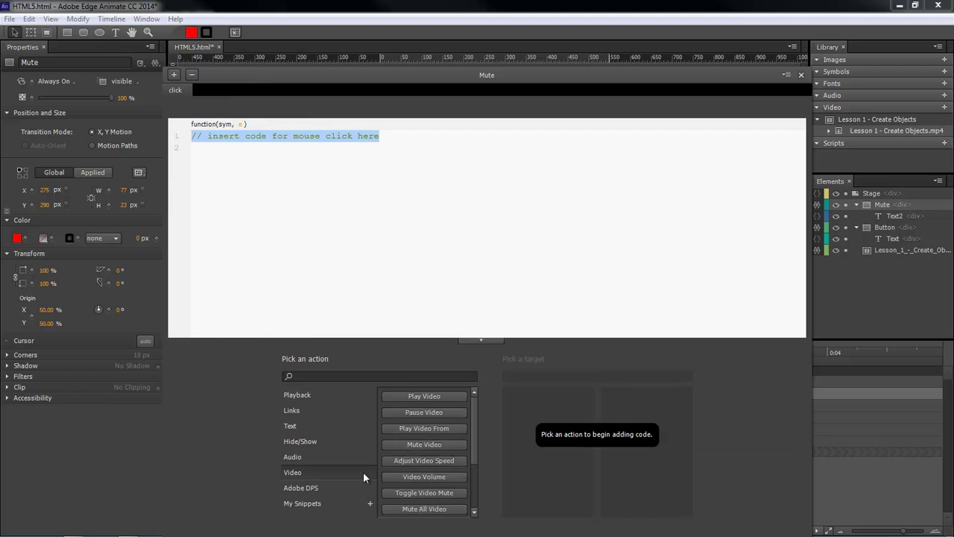
{"action": "left_click", "coordinate": [435, 445]}
{"action": "left_click", "coordinate": [574, 411]}
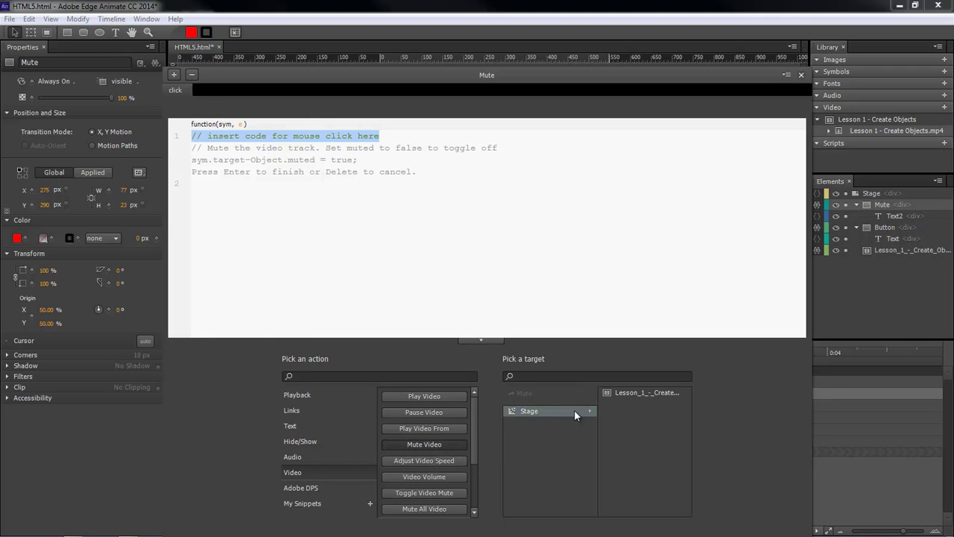
{"action": "left_click", "coordinate": [646, 393]}
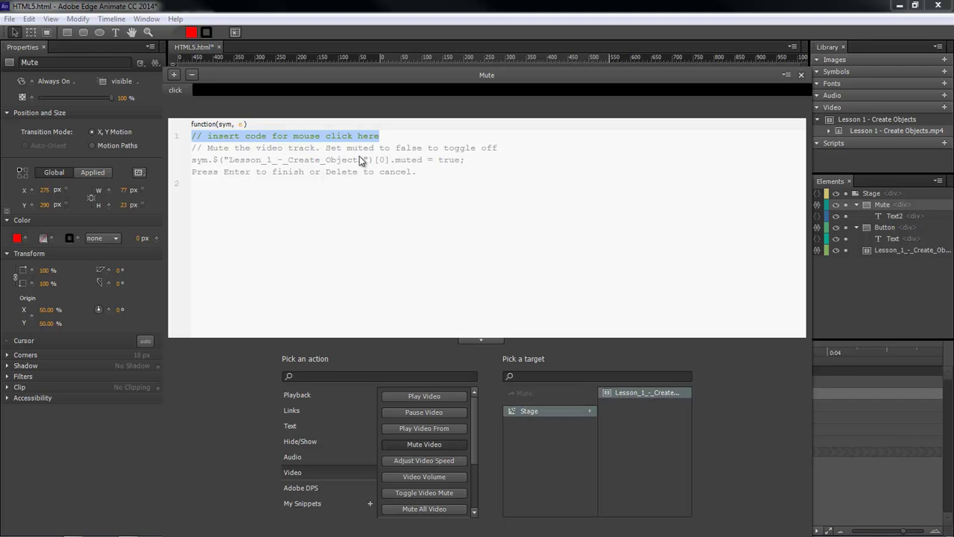
{"action": "key", "text": "Return"}
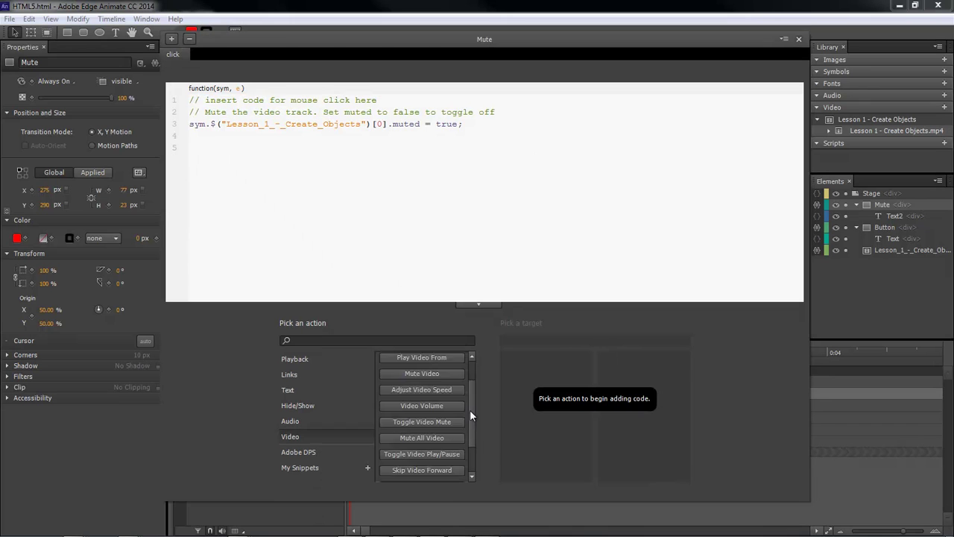
Step: Replace that code with Toggle Video Mute targeting Lesson_1_-_Create_Objects
{"action": "scroll", "coordinate": [469, 419], "scroll_direction": "down", "scroll_amount": 4}
{"action": "scroll", "coordinate": [469, 427], "scroll_direction": "down", "scroll_amount": 1}
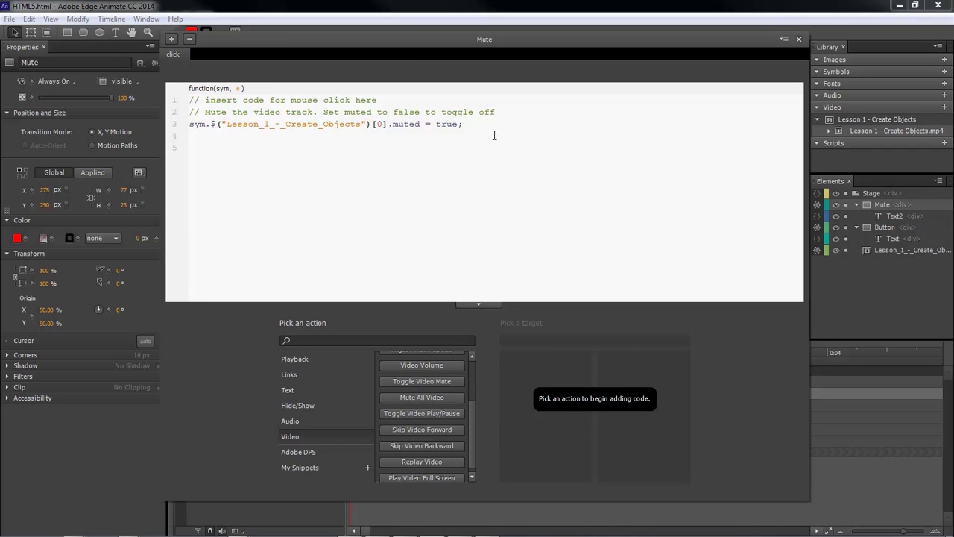
{"action": "left_click_drag", "start_coordinate": [496, 135], "coordinate": [108, 99]}
{"action": "key", "text": "BackSpace"}
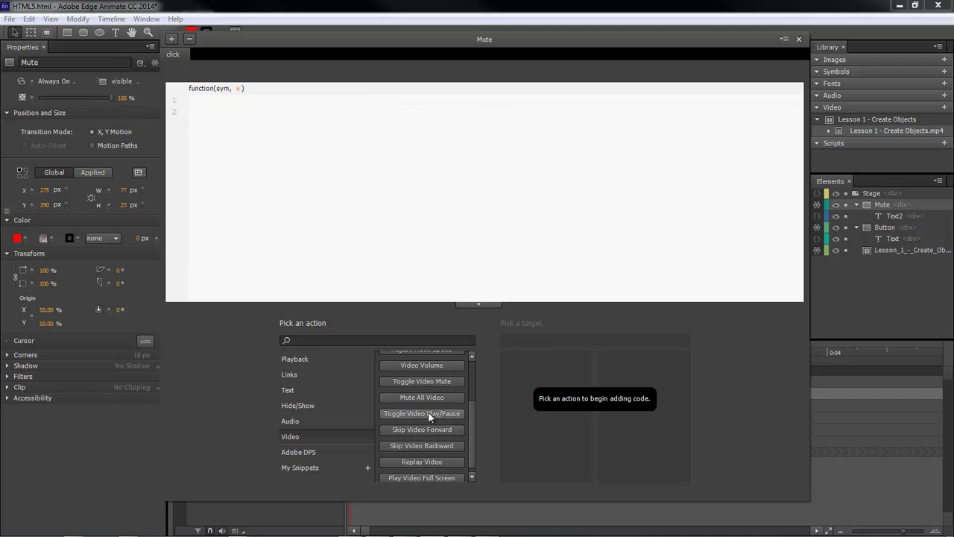
{"action": "left_click", "coordinate": [419, 381]}
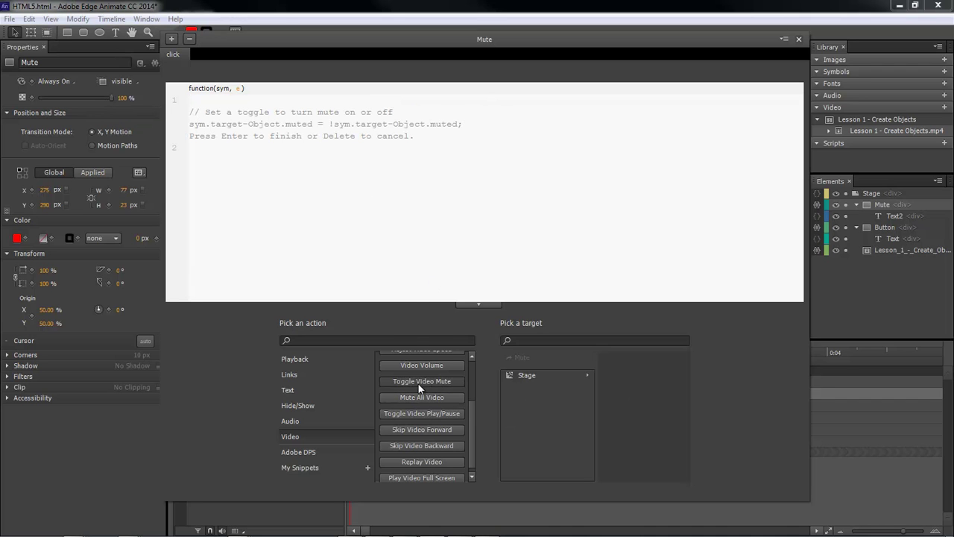
{"action": "left_click", "coordinate": [534, 378]}
{"action": "left_click", "coordinate": [651, 357]}
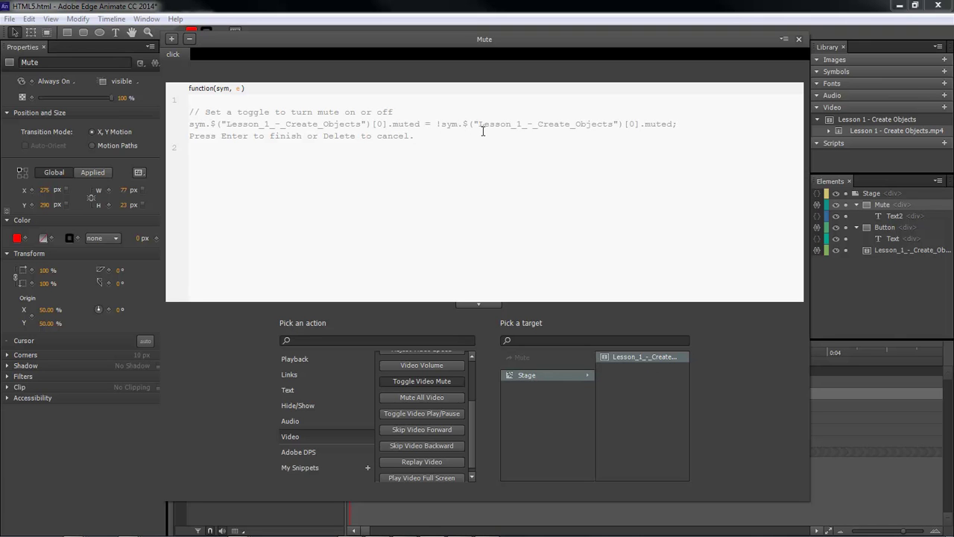
{"action": "key", "text": "Return"}
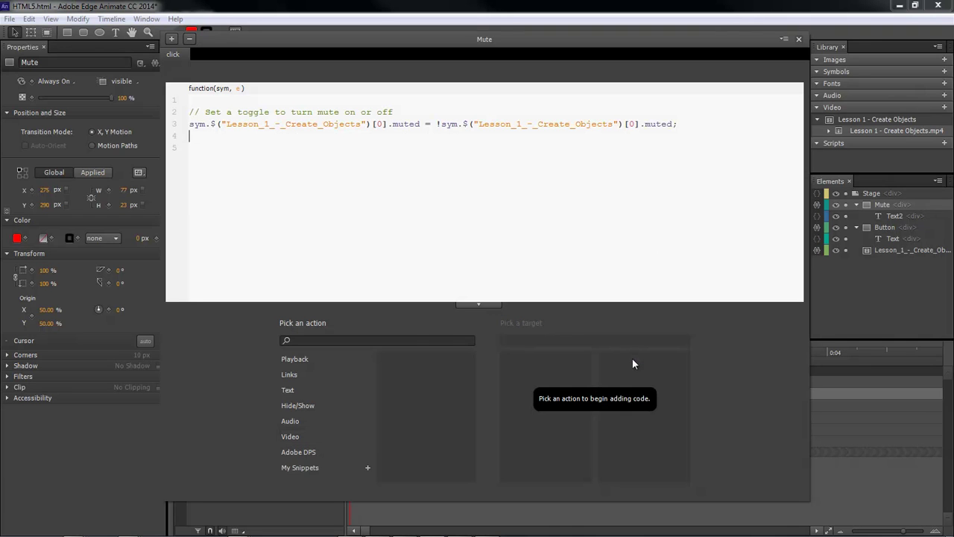
Step: Close the Mute code editor and preview the page in Chrome, reloading it once
{"action": "key", "text": "Escape"}
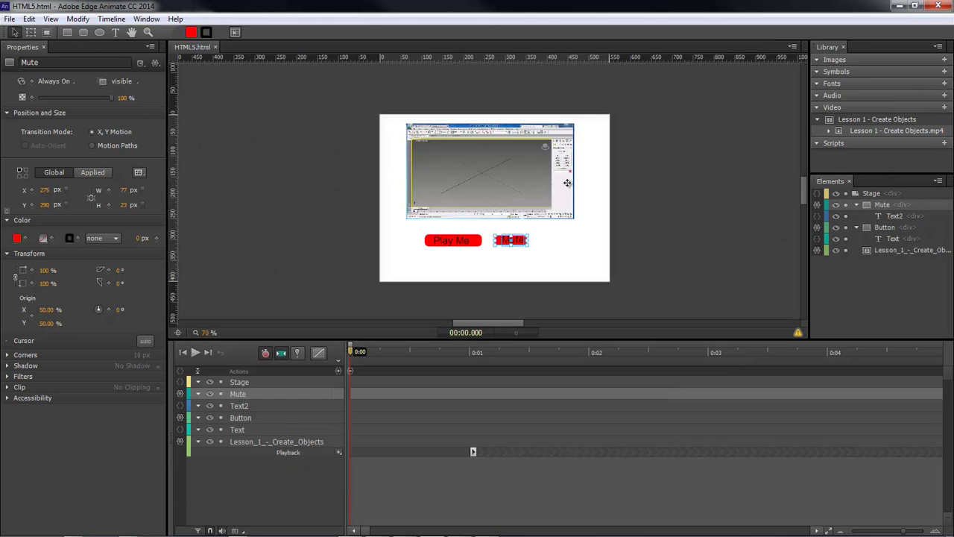
{"action": "key", "text": "ctrl+Return"}
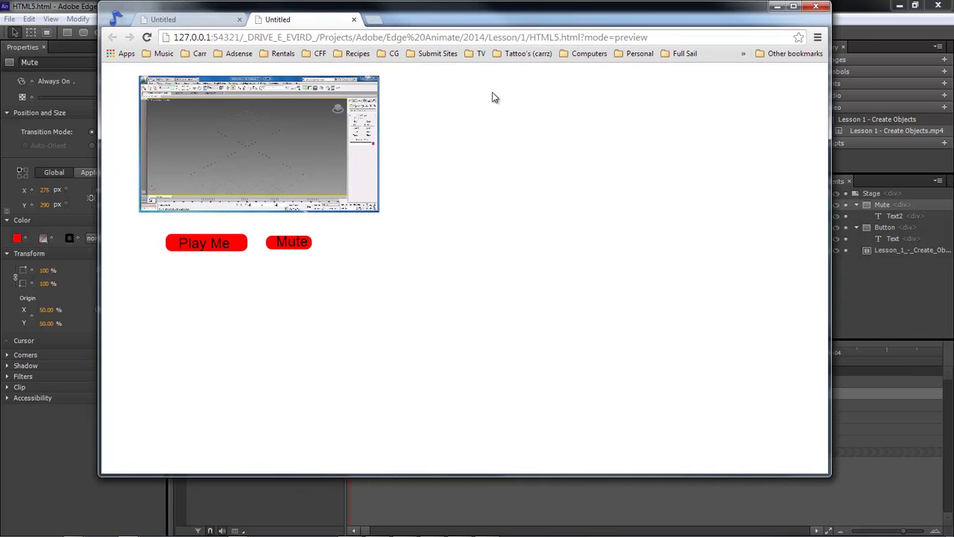
{"action": "right_click", "coordinate": [502, 110]}
{"action": "left_click", "coordinate": [528, 140]}
Step: Close and reopen the Chrome preview, then move its window aside to reveal the editor
{"action": "key", "text": "alt+F4"}
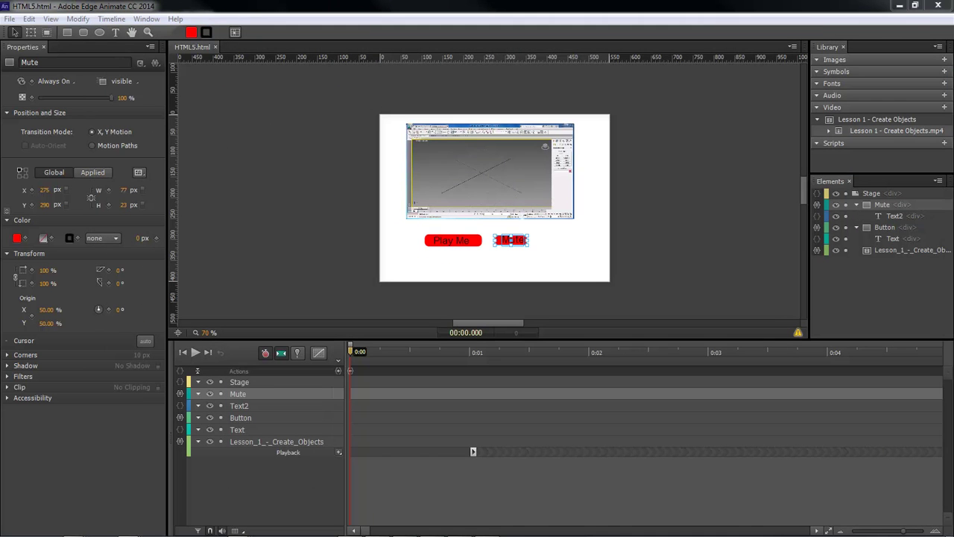
{"action": "key", "text": "ctrl+Return"}
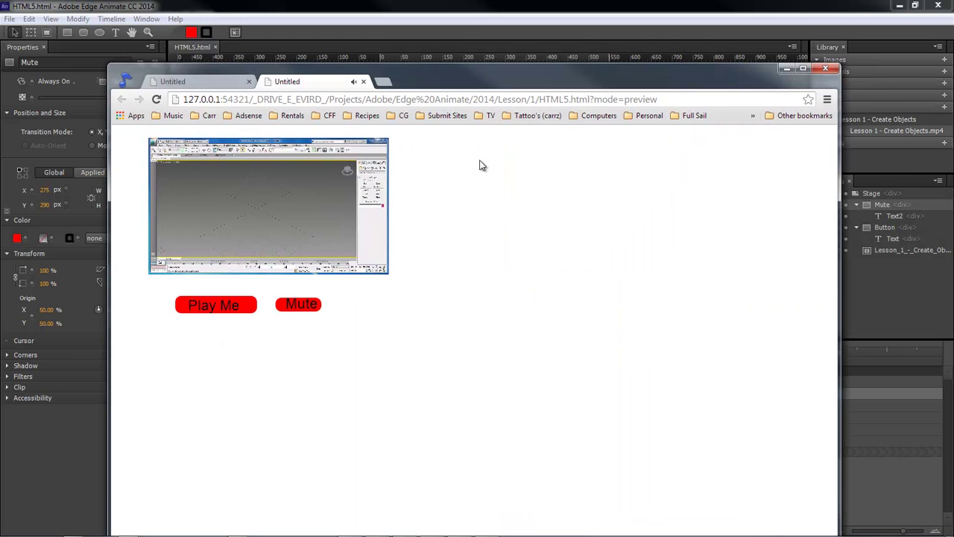
{"action": "left_click_drag", "start_coordinate": [430, 77], "coordinate": [953, 95]}
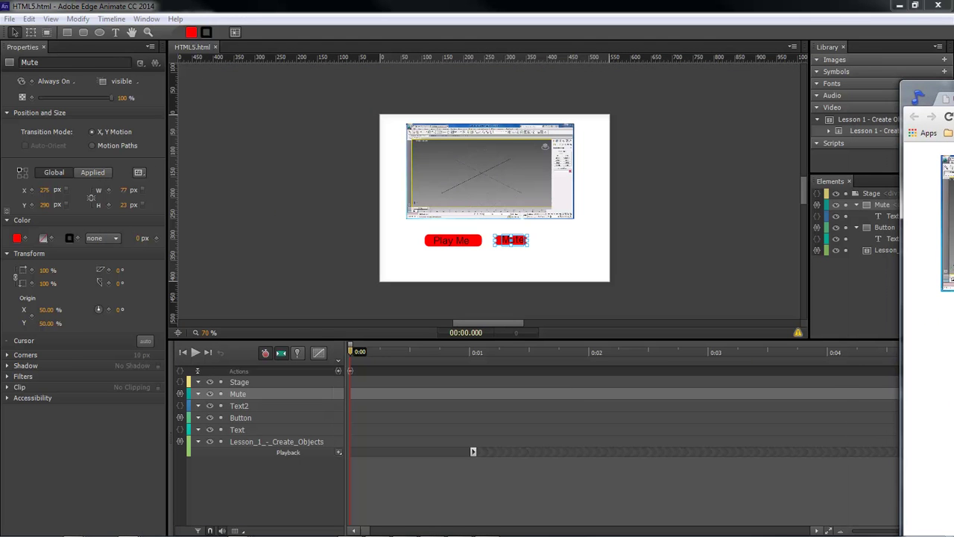
Step: Reopen the Mute button's click code, move the panel up, and browse the Video actions list
{"action": "left_click", "coordinate": [180, 393]}
{"action": "left_click_drag", "start_coordinate": [495, 65], "coordinate": [471, 46]}
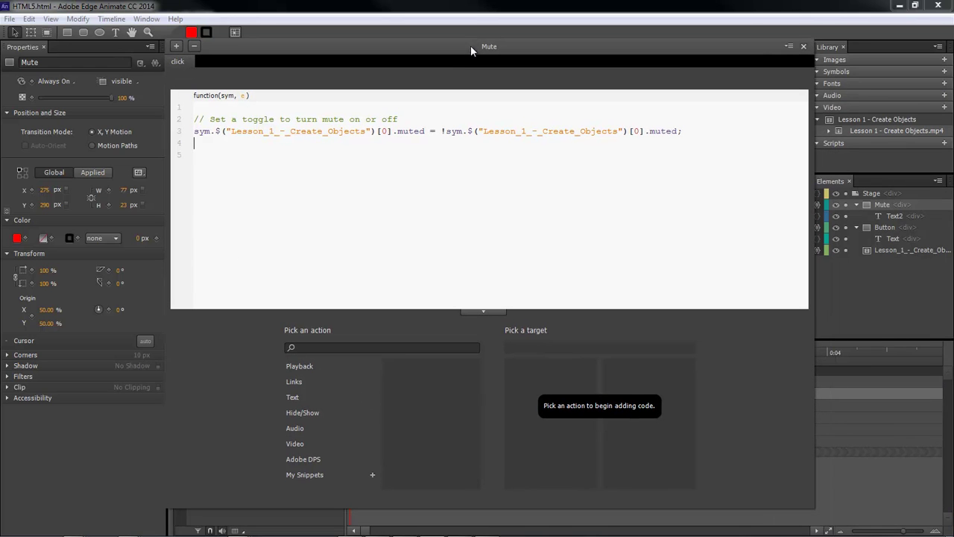
{"action": "left_click", "coordinate": [302, 443]}
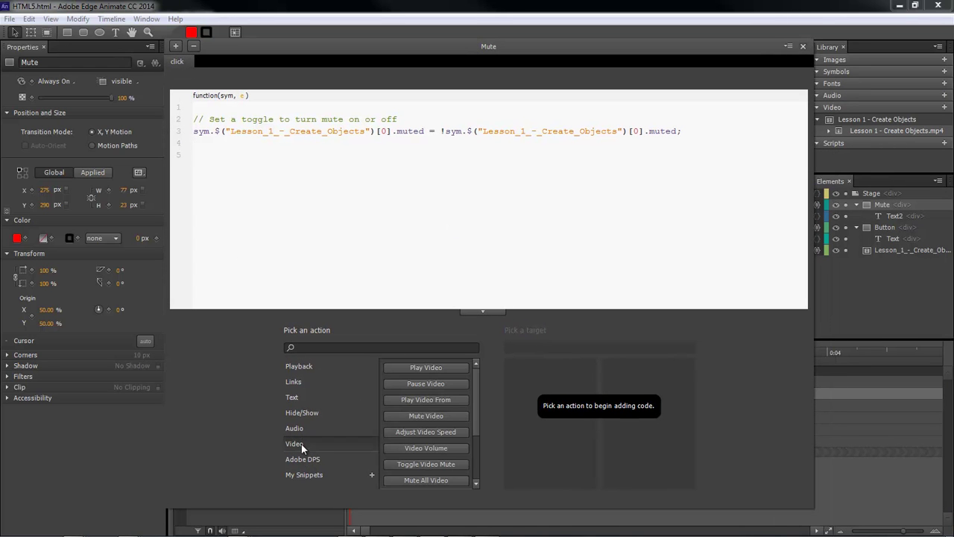
{"action": "left_click_drag", "start_coordinate": [477, 380], "coordinate": [476, 430]}
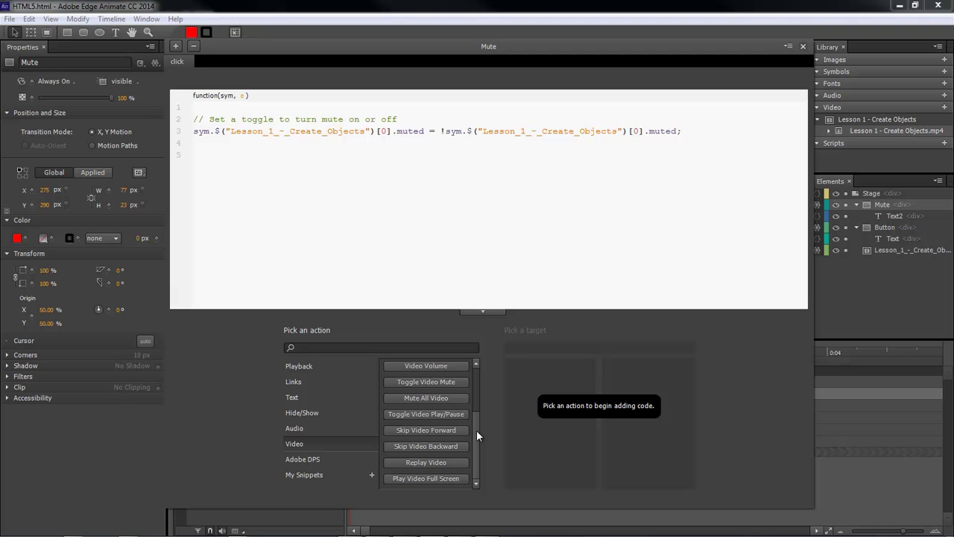
{"action": "left_click_drag", "start_coordinate": [477, 431], "coordinate": [478, 375]}
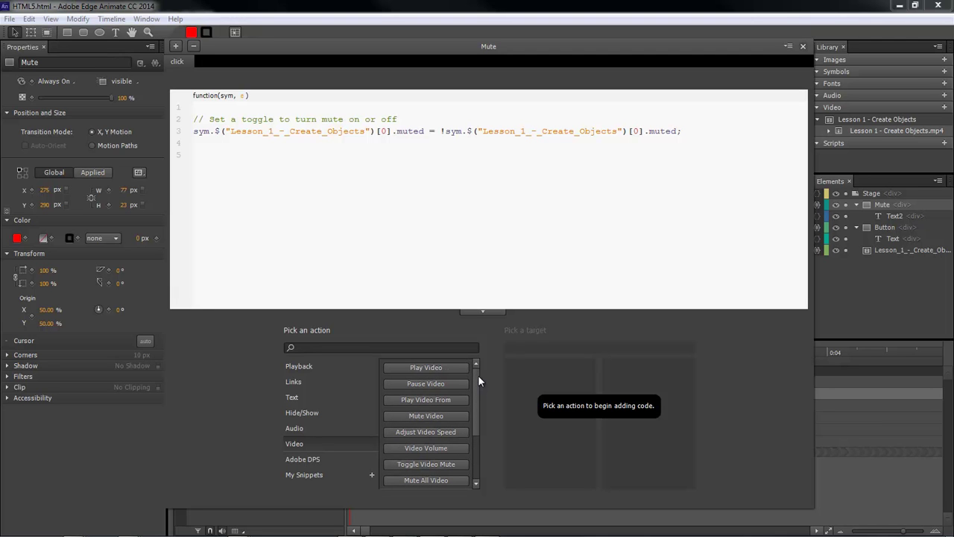